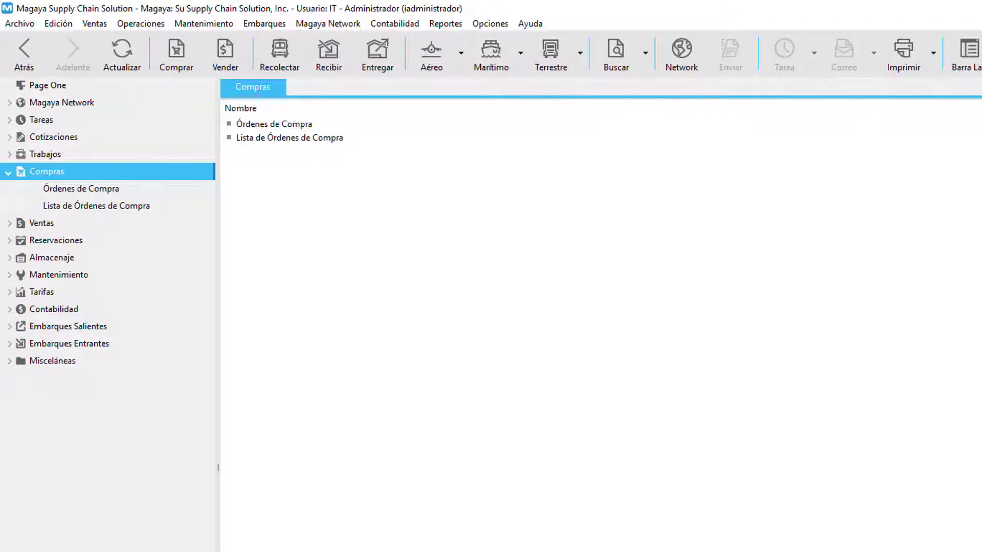
Fit the whole purchase order document in the view using Ver todo.
click(577, 112)
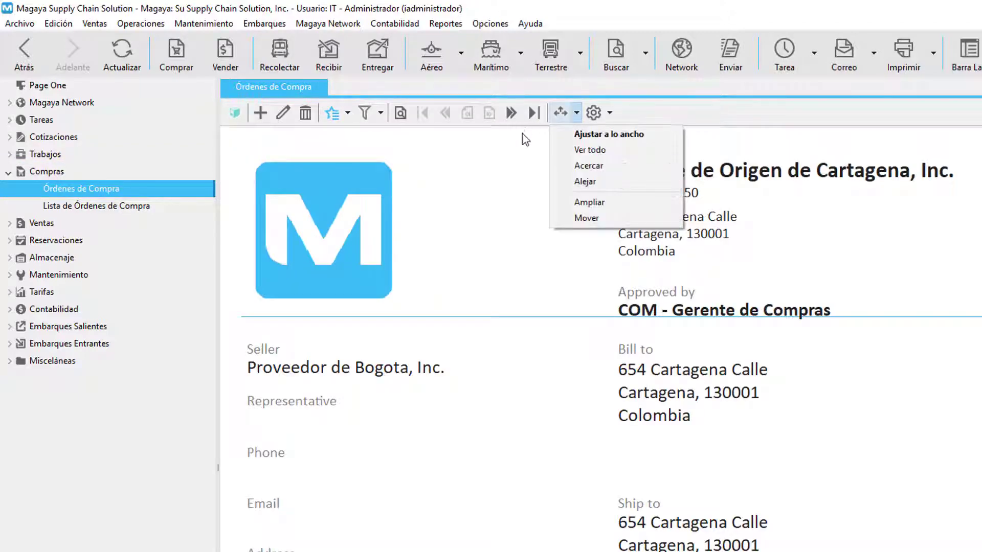
click(562, 150)
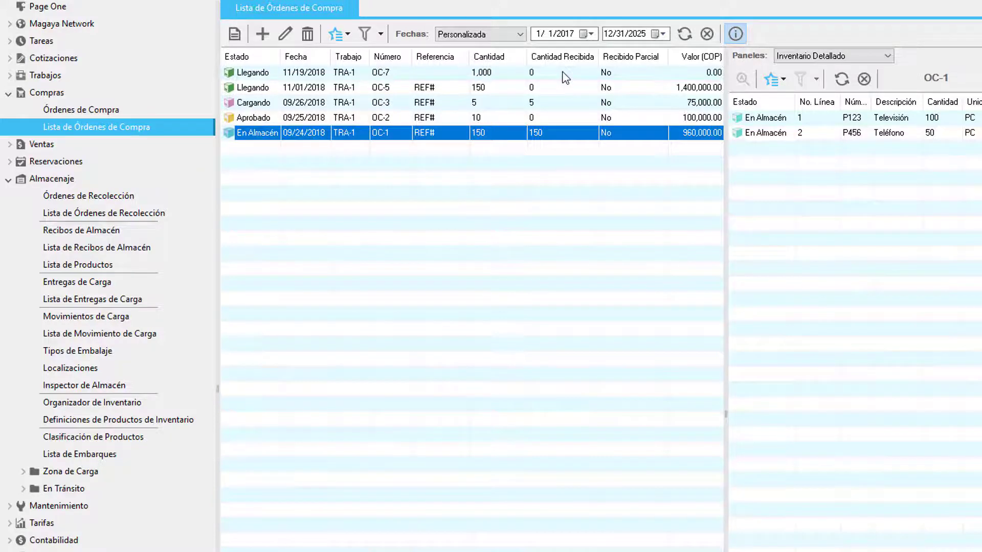
Open the Definiciones de Productos de Inventario list from the warehouse section.
click(118, 419)
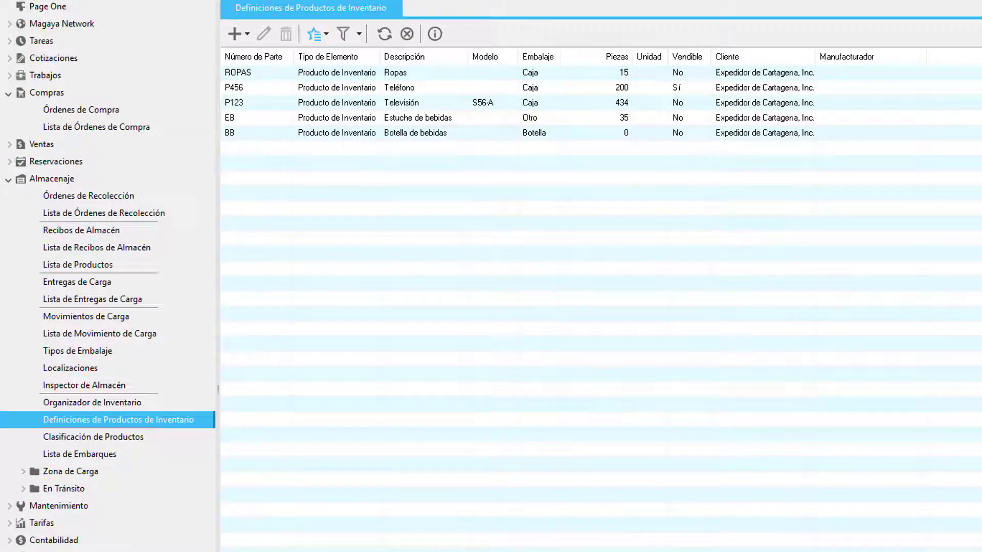
click(96, 127)
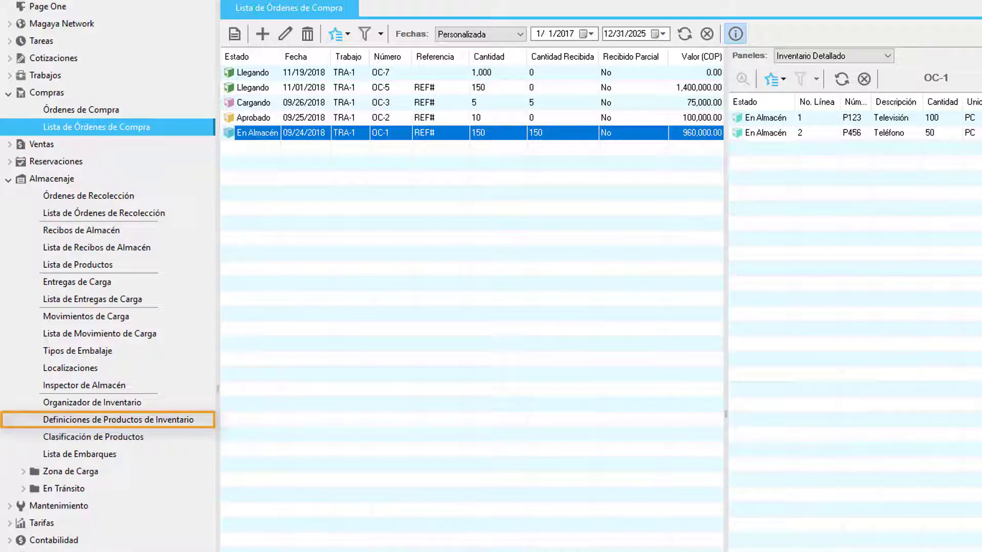
click(118, 419)
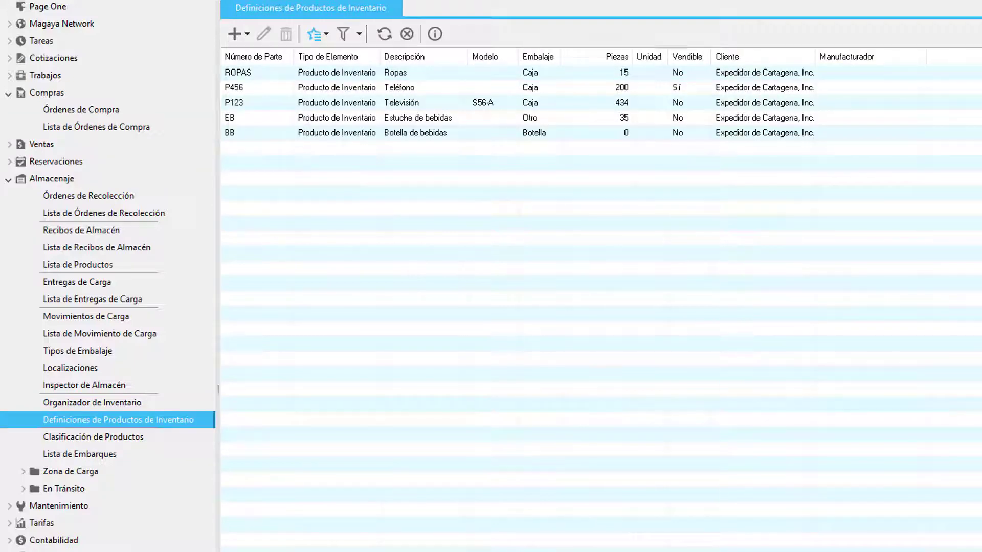
Open the definition of inventory product EB (Estuche de bebidas) and view its SKUs.
click(246, 118)
double_click(246, 118)
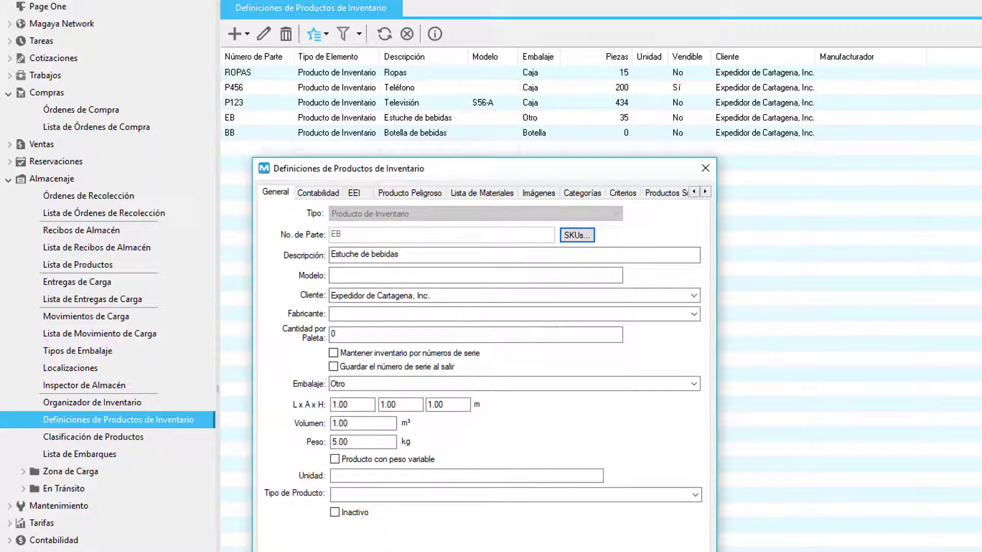
click(590, 239)
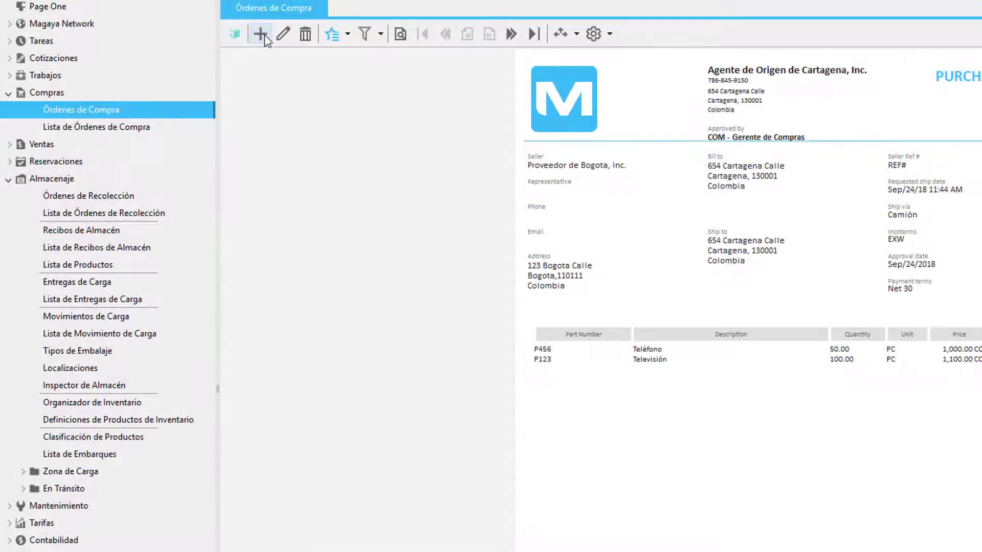
Start a new purchase order from the Órdenes de Compra document view.
click(260, 34)
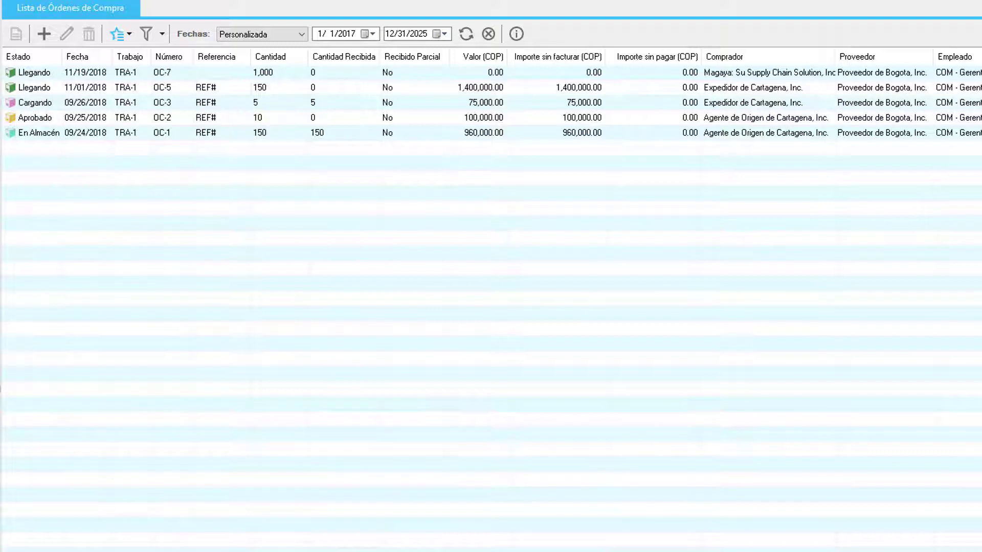
Open the column configuration of the purchase order list.
click(131, 32)
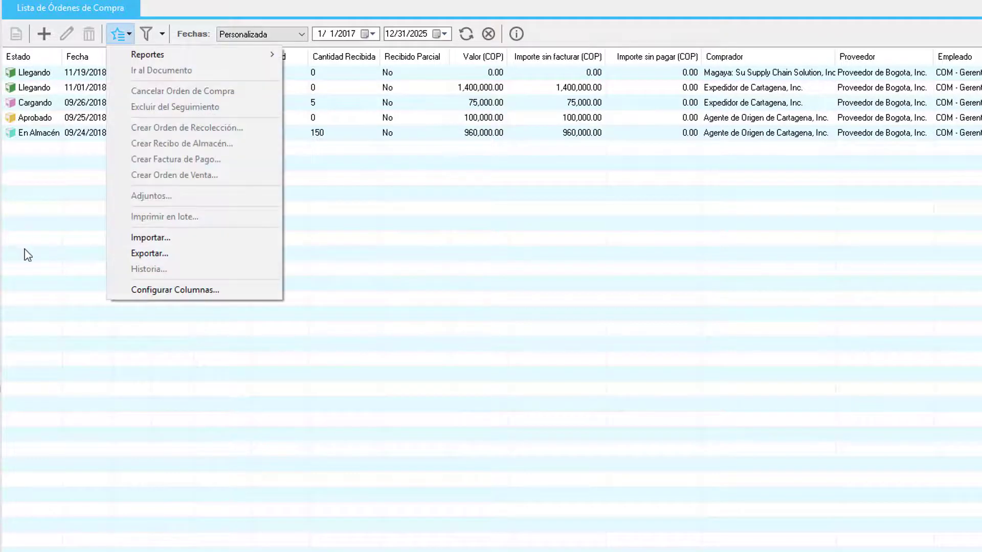
click(112, 291)
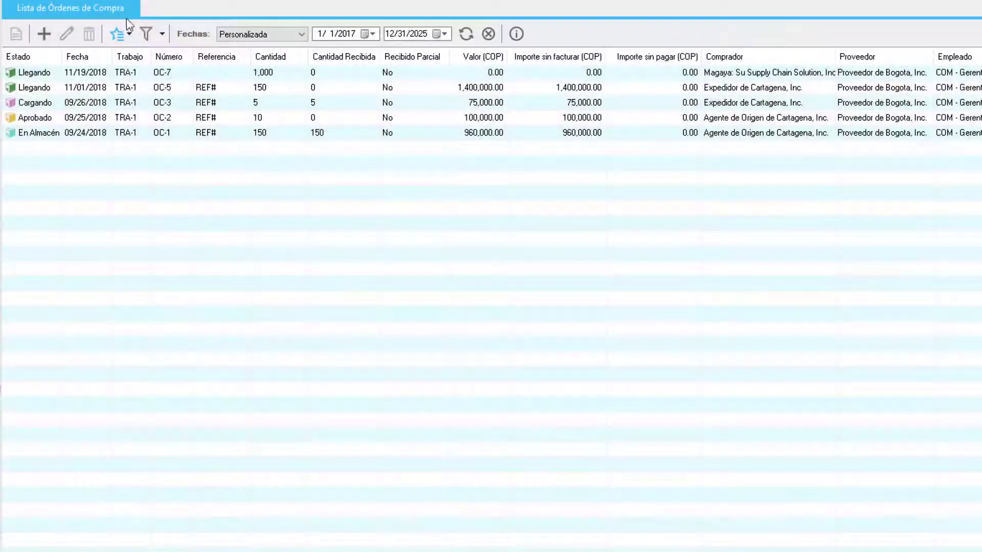
Start a purchase order import from a comma-separated CSV file with a header row, stored in D:\Magaya\Spanish.
click(123, 32)
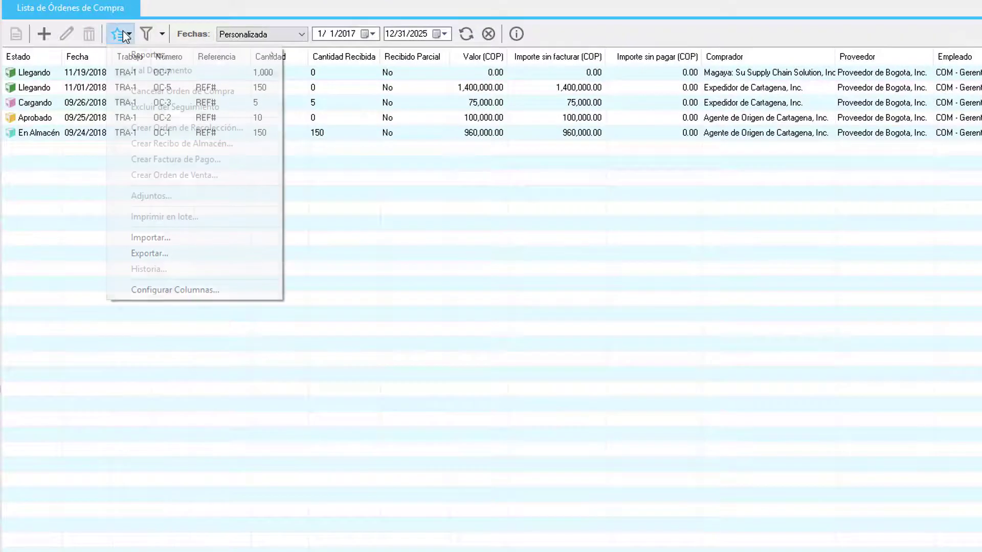
click(123, 239)
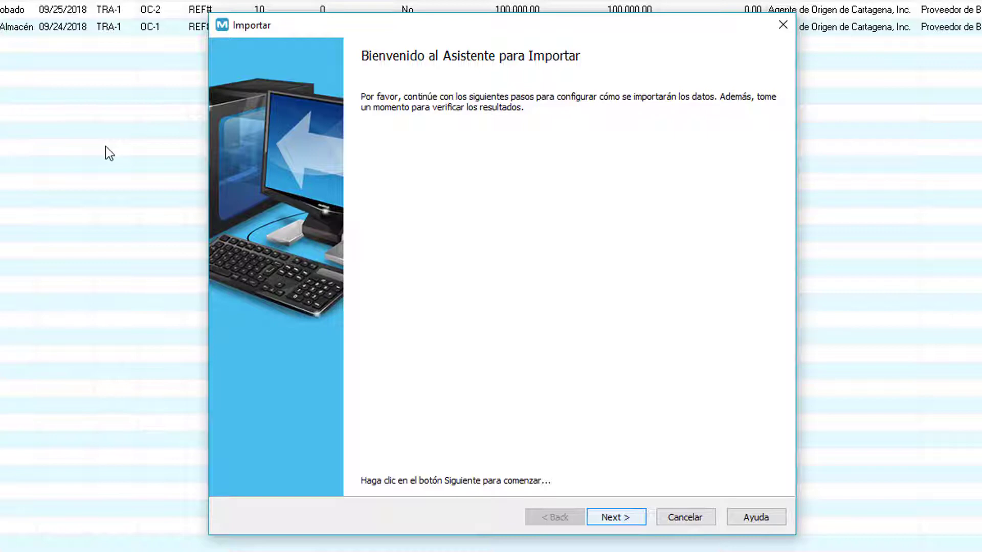
key(Return)
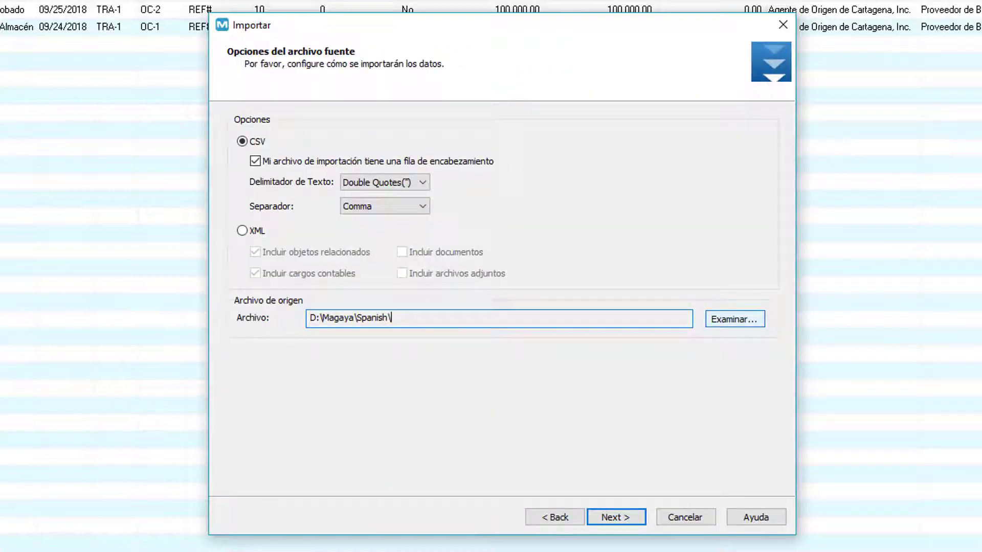
key(Return)
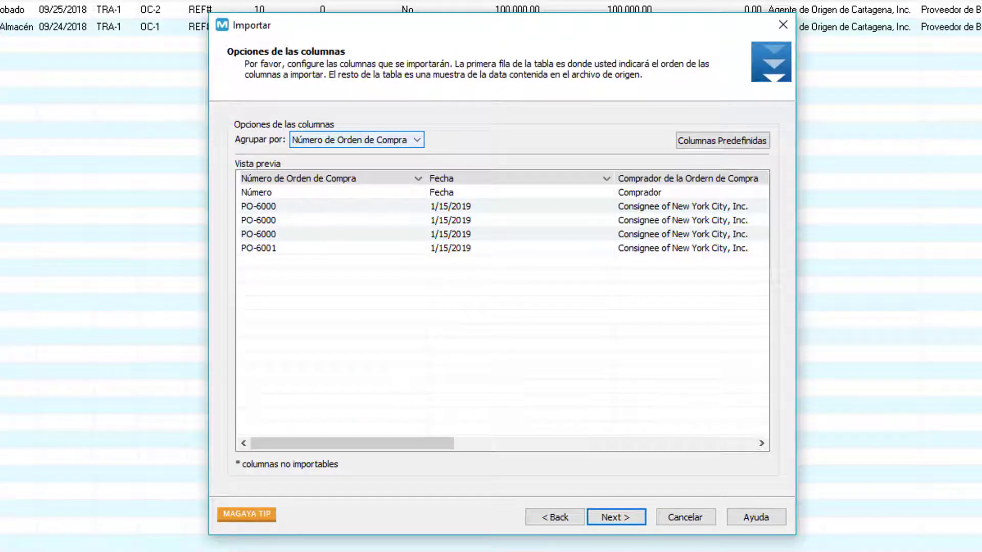
Review the grouping by Número de Orden de Compra and the mapping choices for the order number and Fecha columns.
click(418, 141)
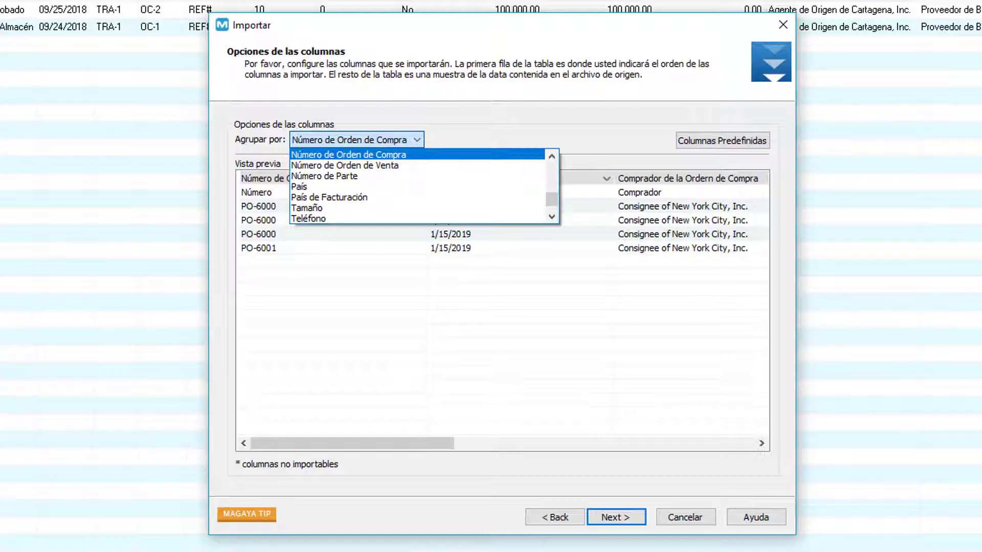
click(417, 178)
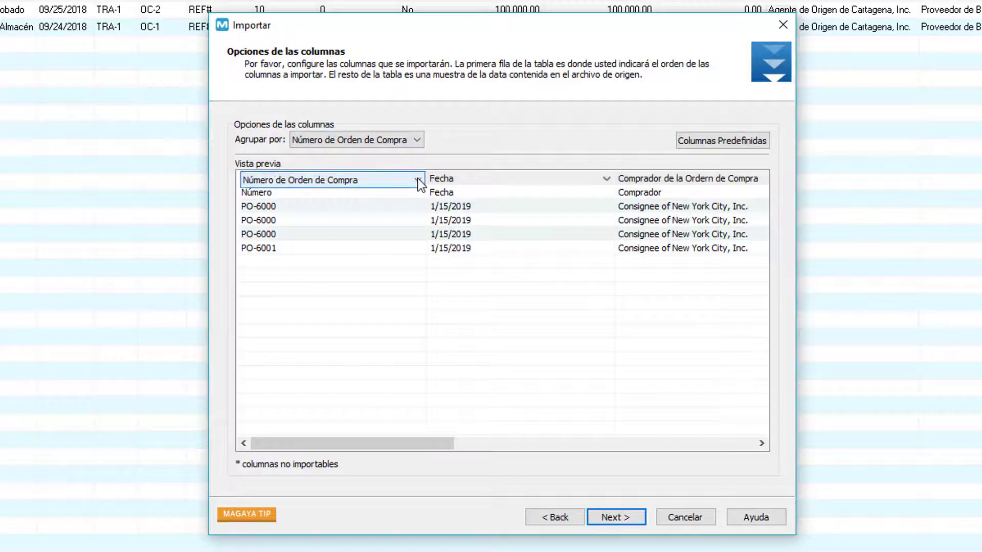
click(417, 178)
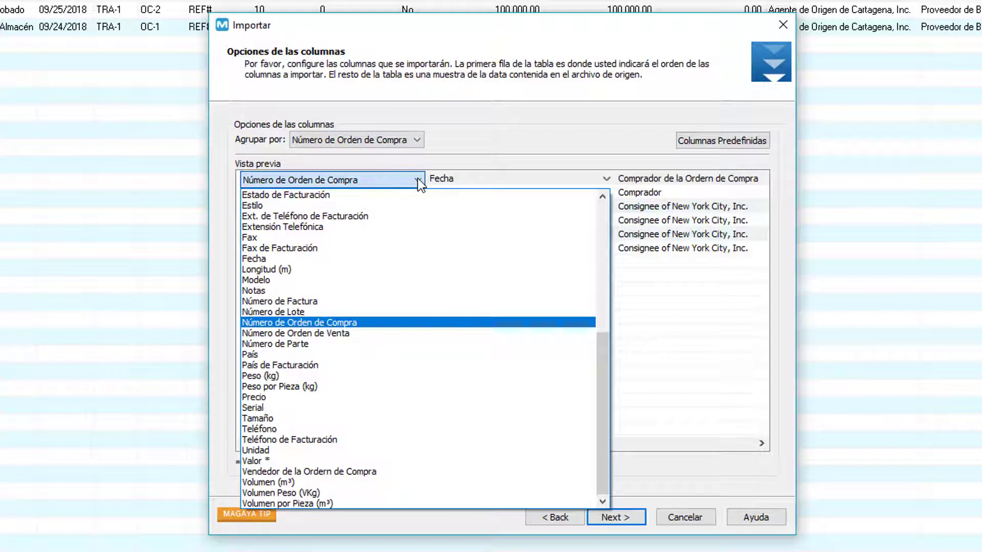
click(601, 179)
click(607, 180)
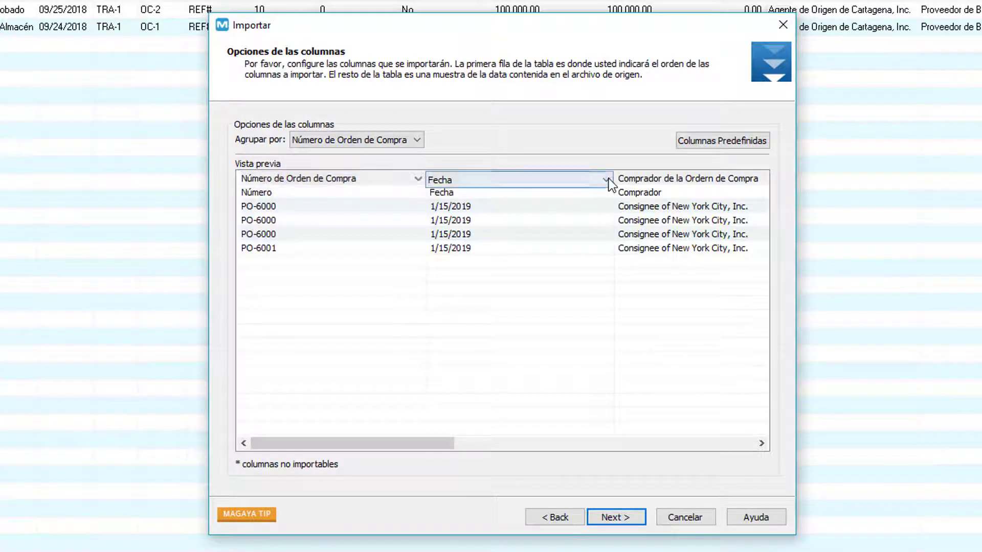
click(608, 180)
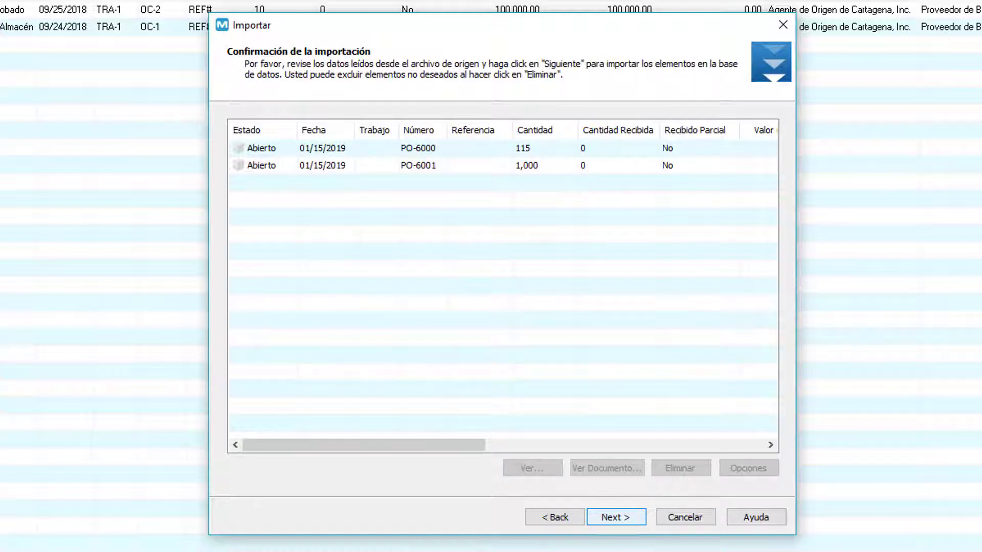
Import purchase orders PO-6000 and PO-6001, finish the wizard, and show the details of the selected order.
key(Return)
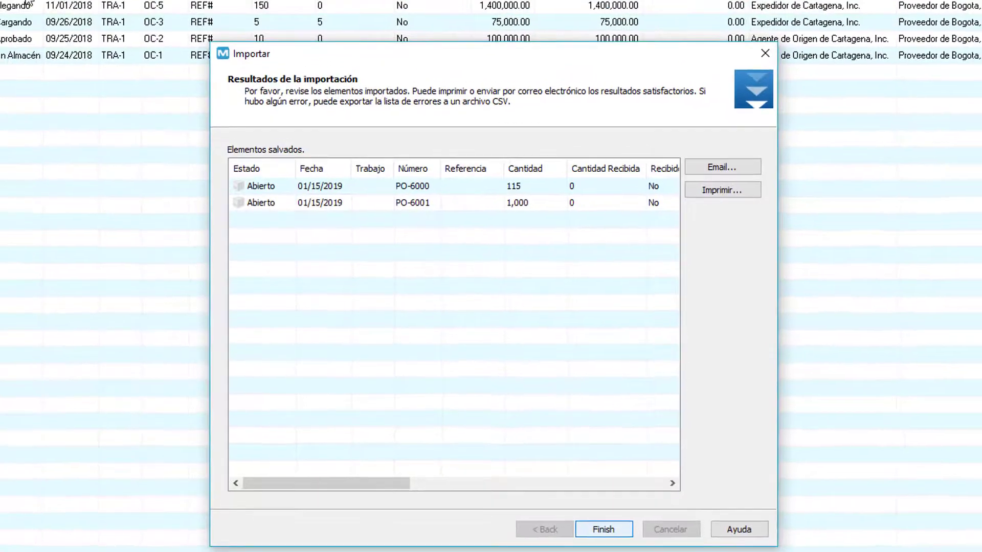
key(Return)
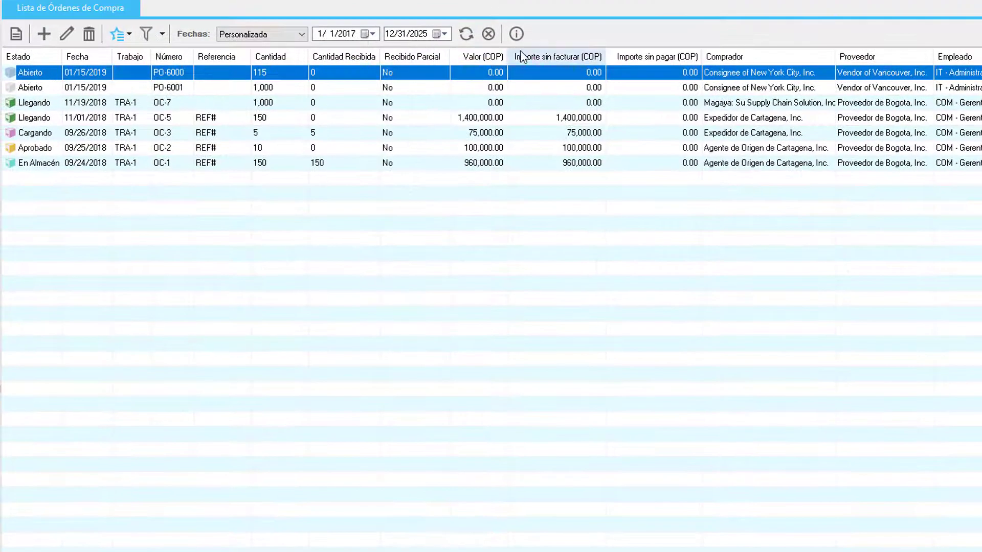
click(522, 36)
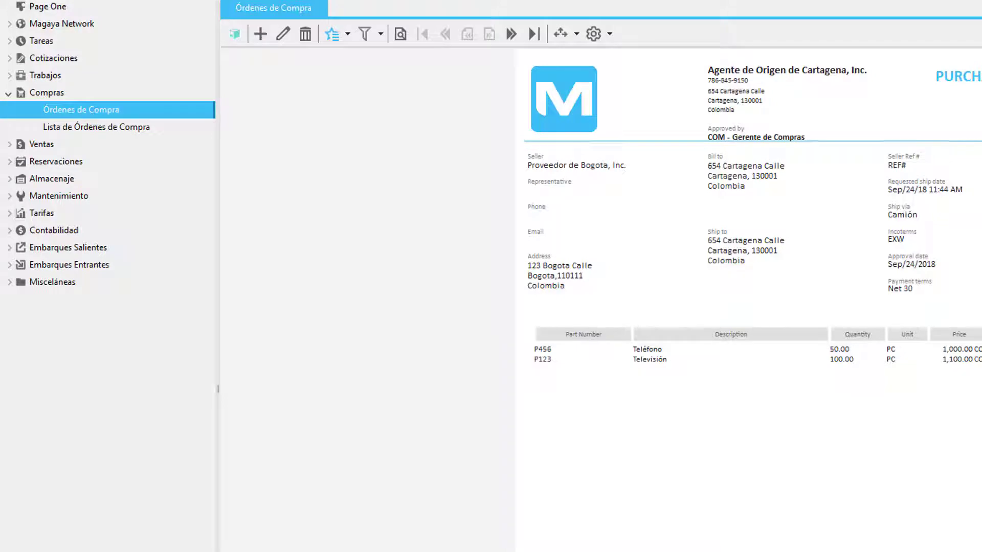
Create a purchase order with employee COM - Gerente de Compras and buyer Expedidor de Miami, Inc.
click(262, 34)
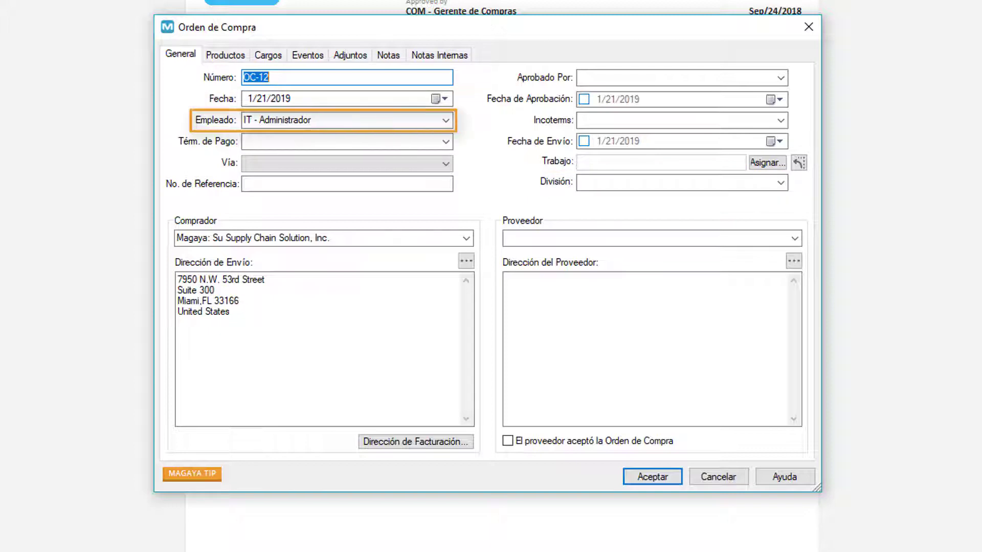
click(445, 120)
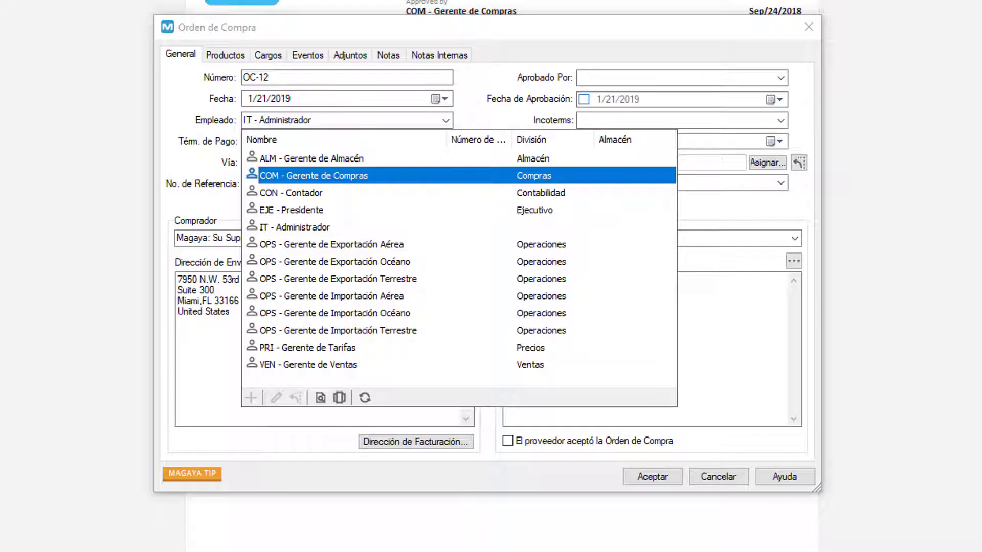
click(314, 176)
click(466, 238)
click(250, 413)
Enable the Compras setting that allows creating purchase orders with customers as vendors.
click(794, 239)
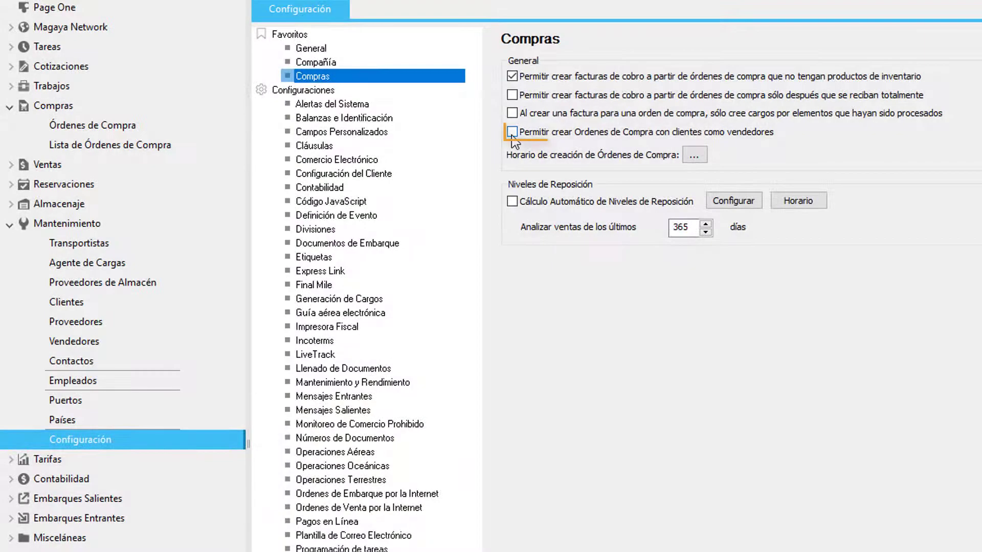
click(512, 134)
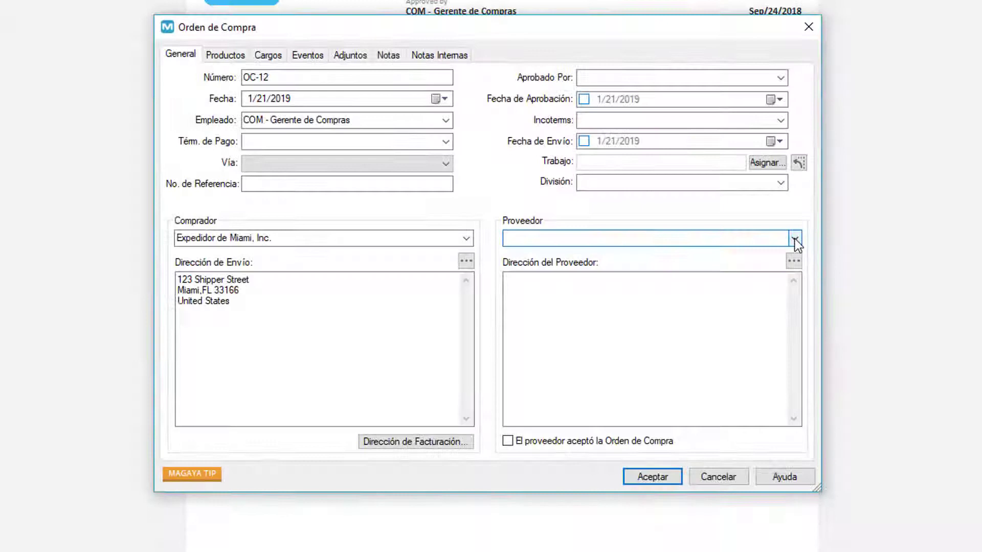
Set the order's supplier to Proveedor de Bogota, Inc. and review its available address options.
click(795, 238)
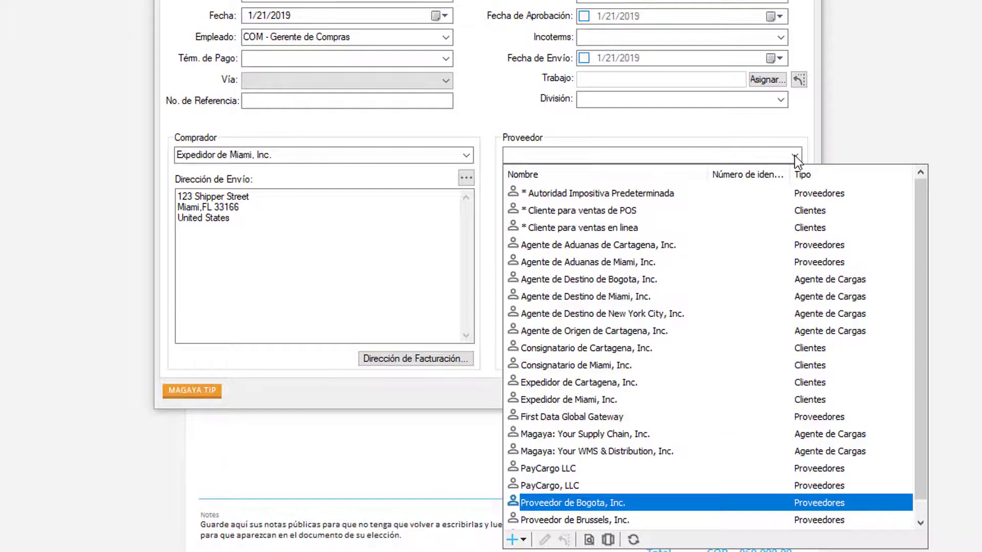
key(Return)
click(794, 178)
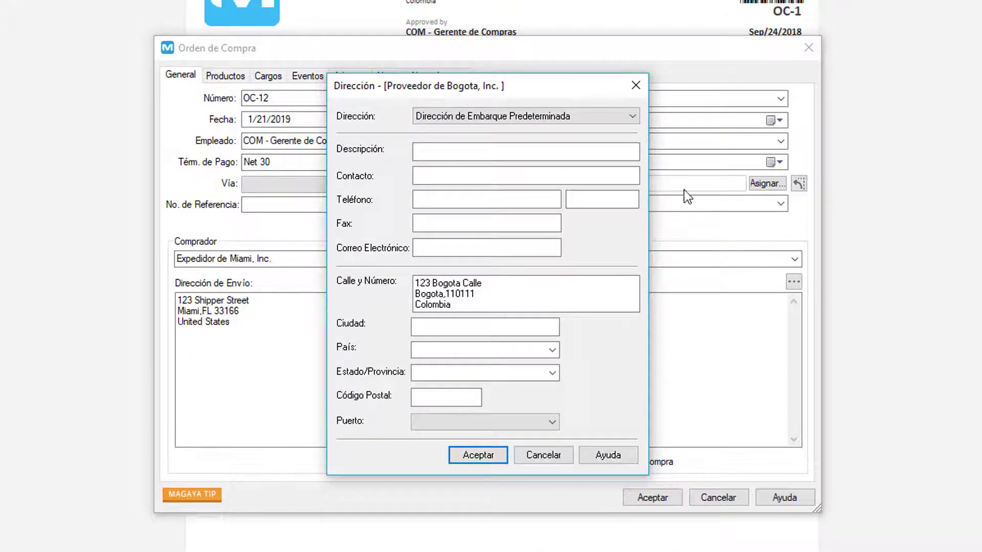
click(631, 117)
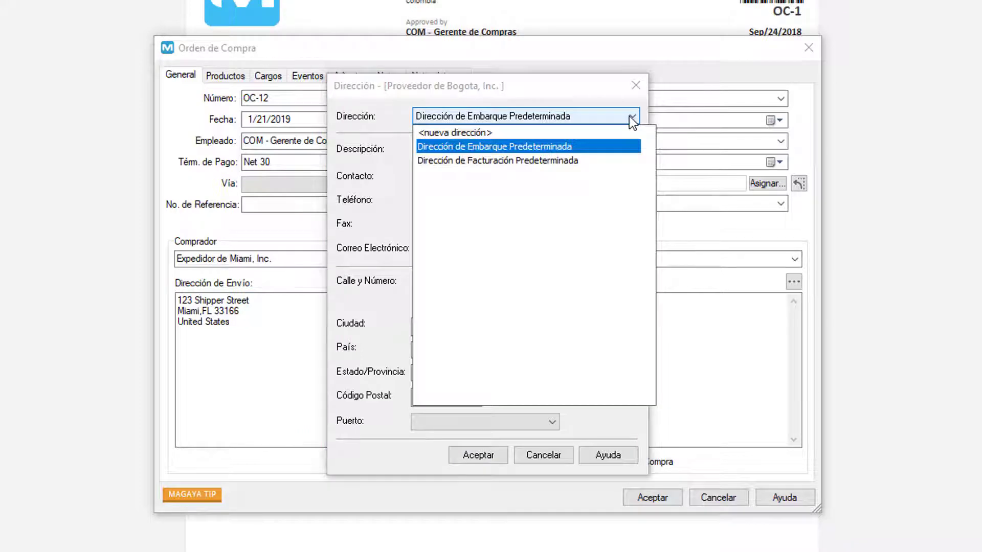
key(Escape)
key(Escape)
Keep the payment terms at Net 30 and set the order's Vía to Camión.
click(447, 164)
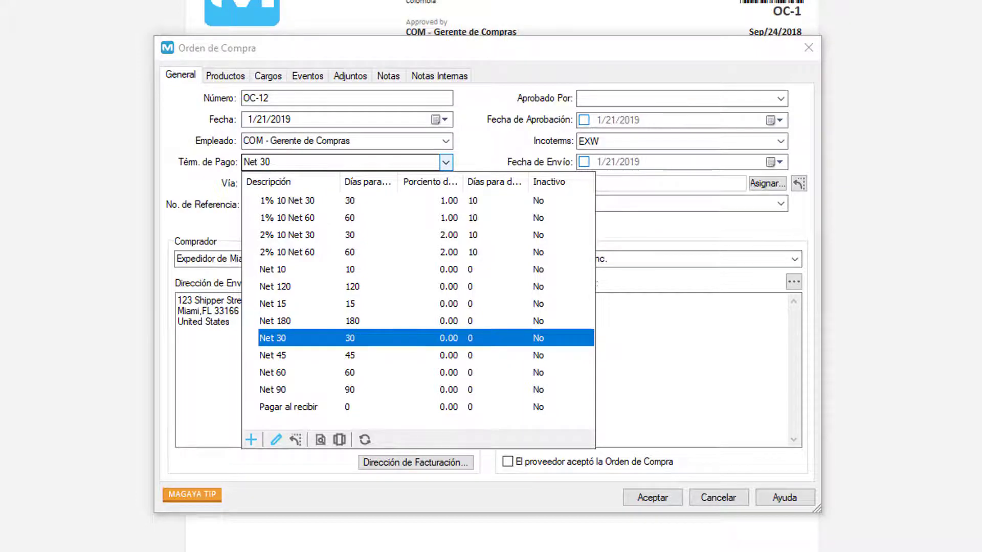
key(Tab)
click(446, 182)
key(c)
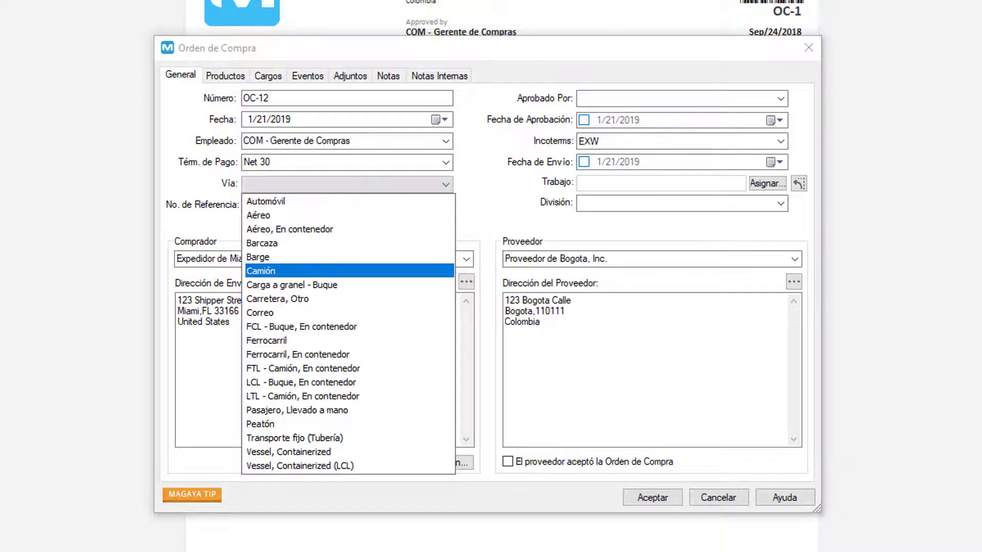
key(Tab)
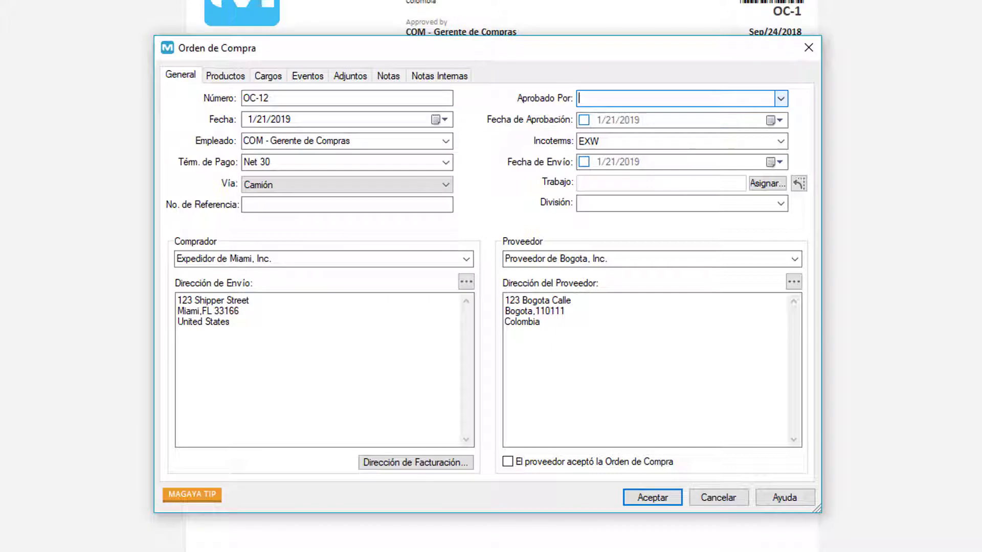
Set the order's approver to COM - Gerente de Compras and enable a shipping date of 2/1/2019.
key(alt+Down)
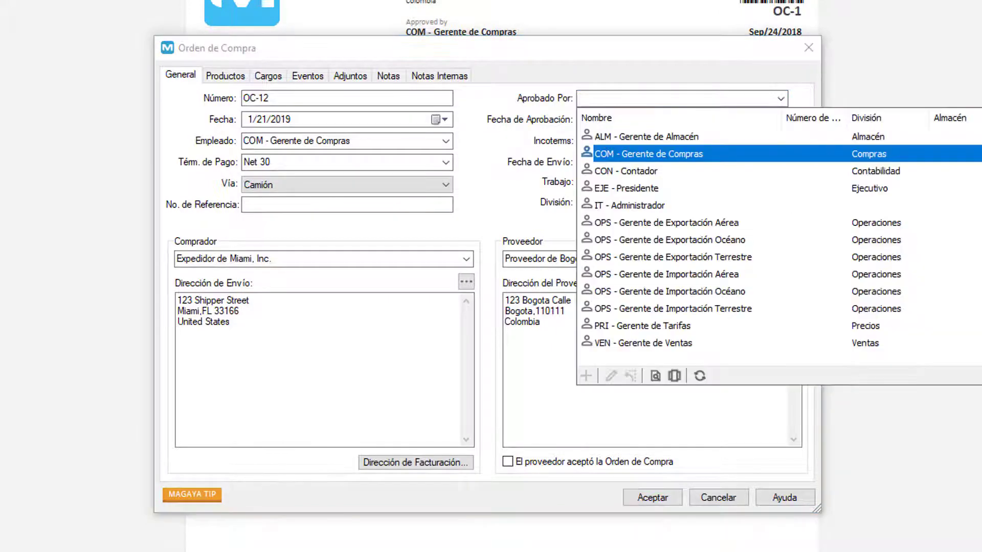
key(Return)
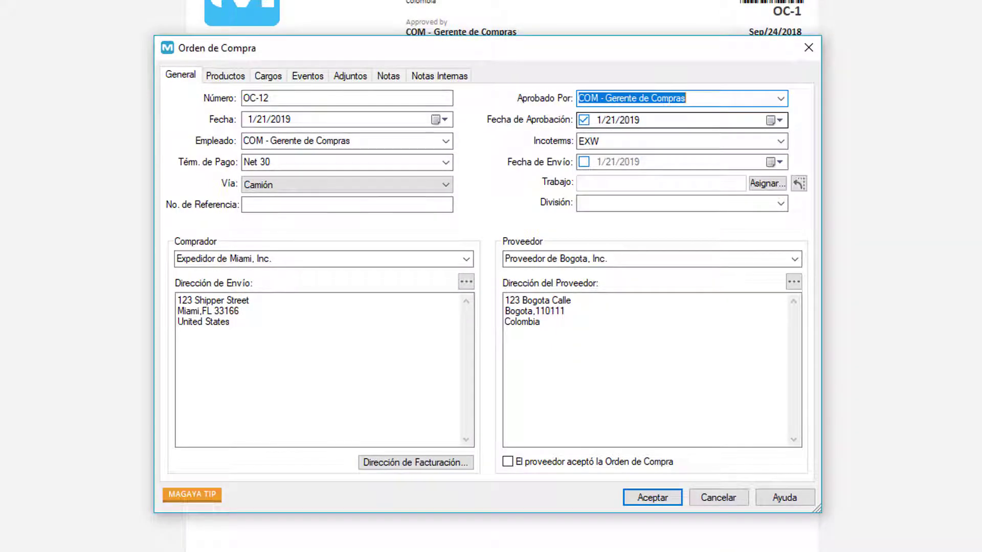
click(583, 161)
text(21)
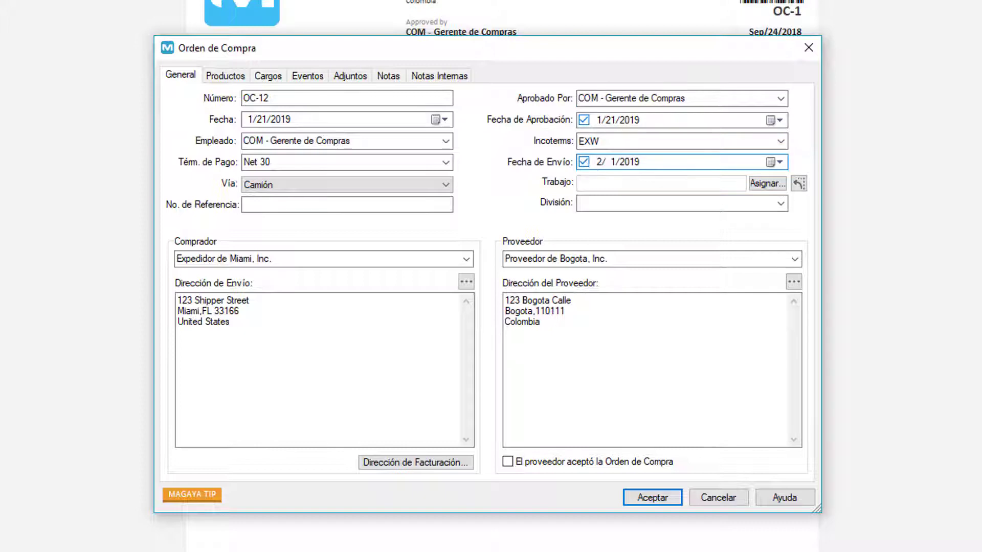
Assign job TRA-3 to the purchase order and mark the order as accepted by the supplier.
click(777, 182)
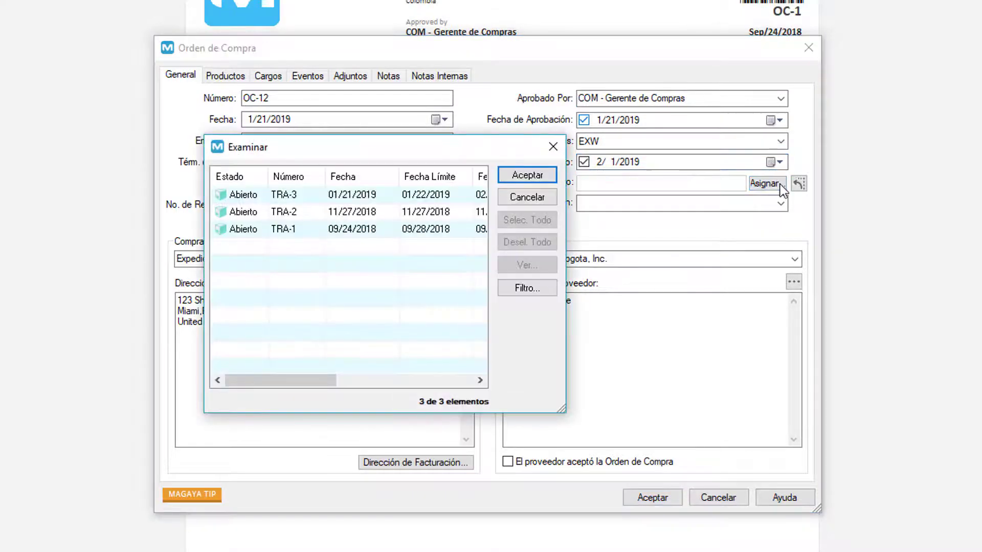
click(243, 194)
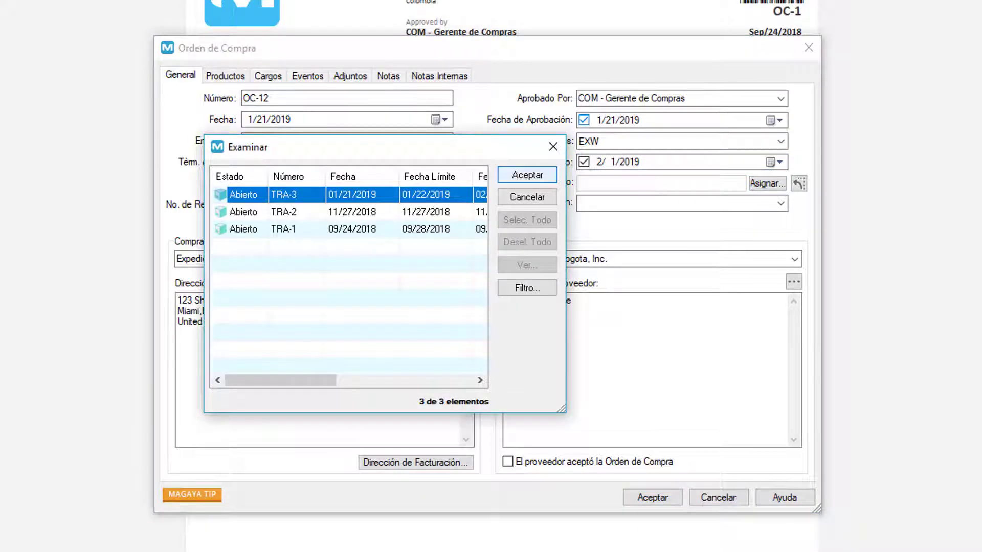
key(Return)
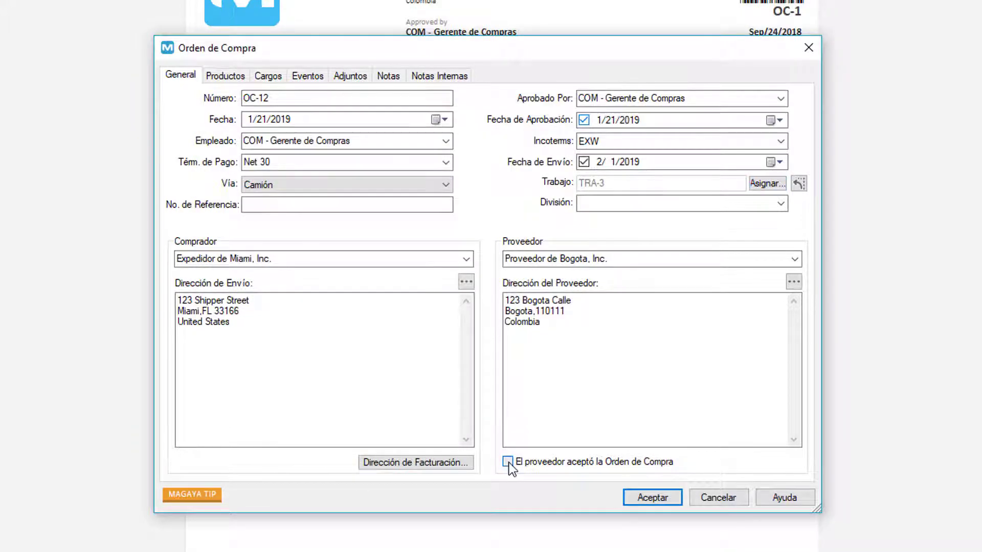
click(507, 461)
Add a product line to the order for part EB, Estuche de bebidas, with a quantity of 100.
key(ctrl+Tab)
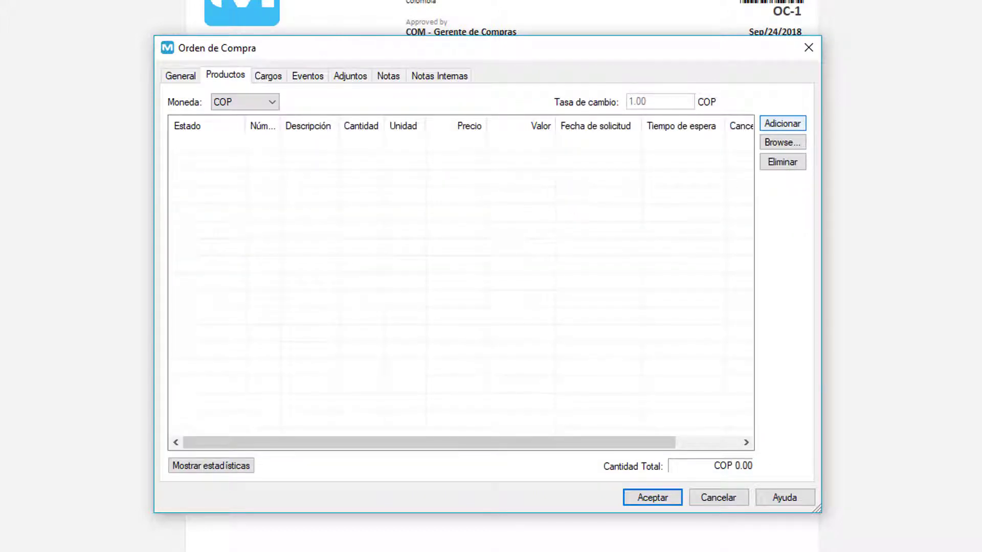
click(802, 124)
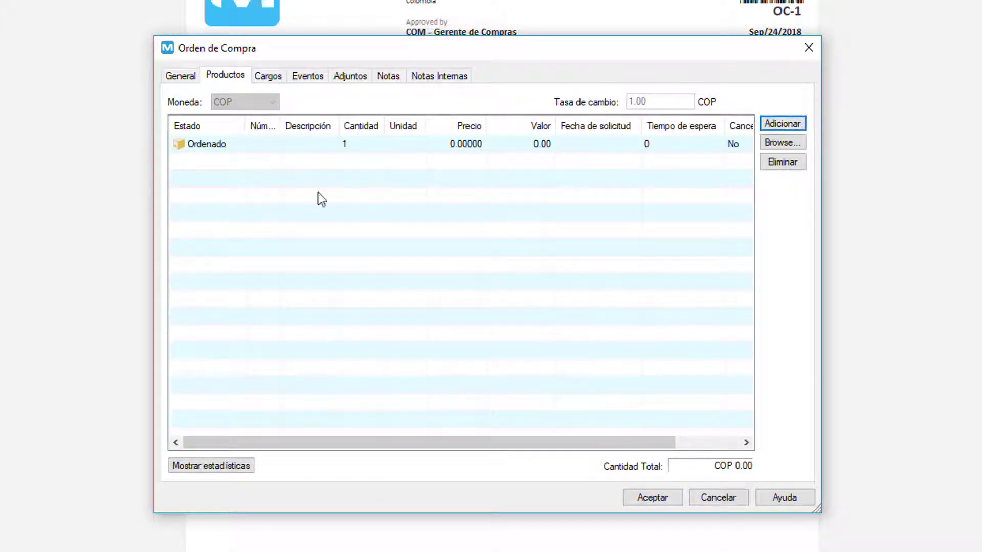
click(273, 146)
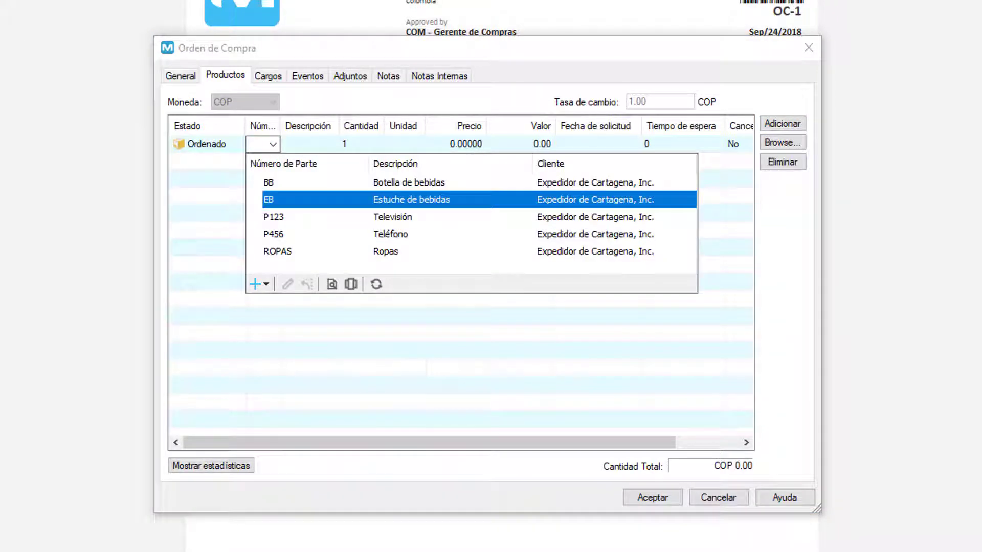
click(357, 199)
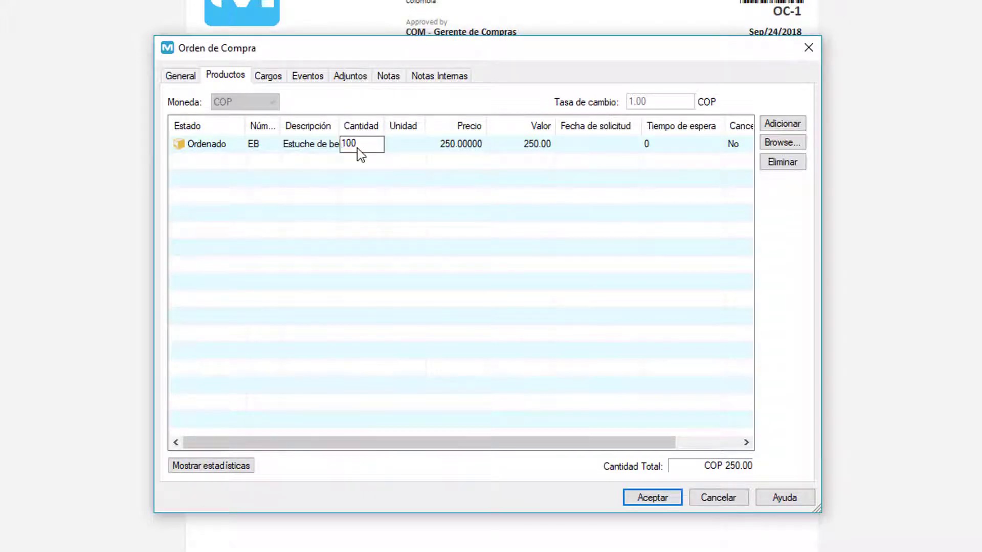
text(100)
Rearrange the product list columns so that No. Línea comes directly after Estado.
click(242, 167)
right_click(242, 167)
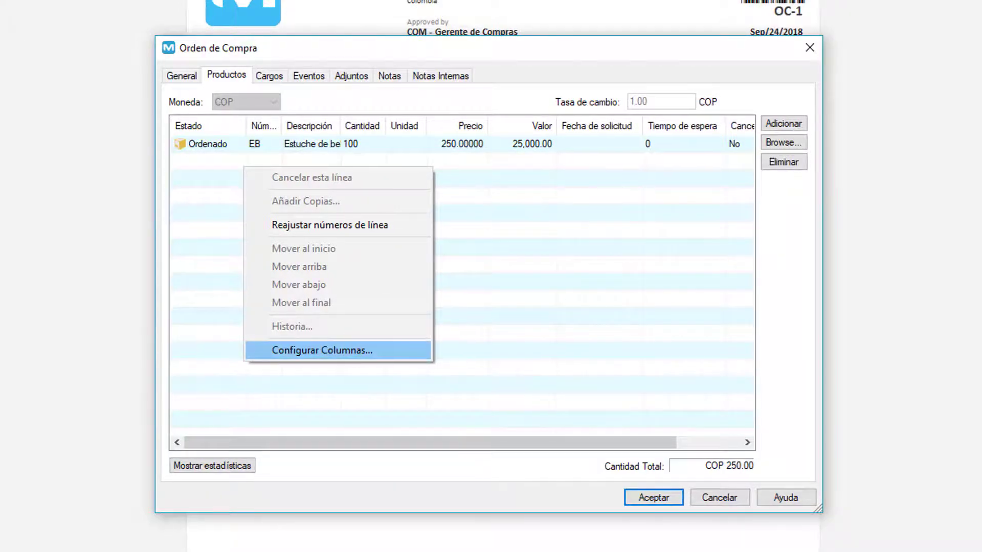
click(321, 350)
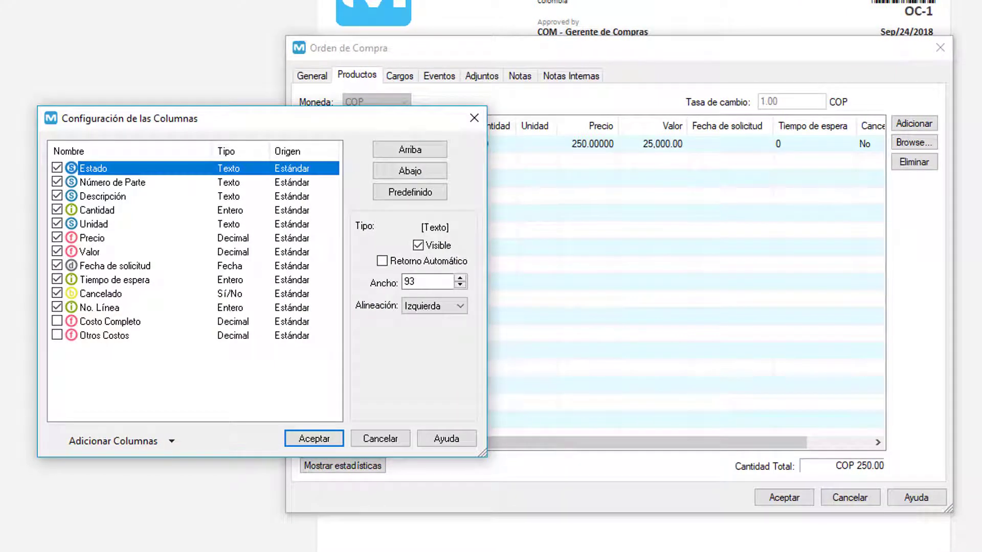
drag(97, 307, 78, 181)
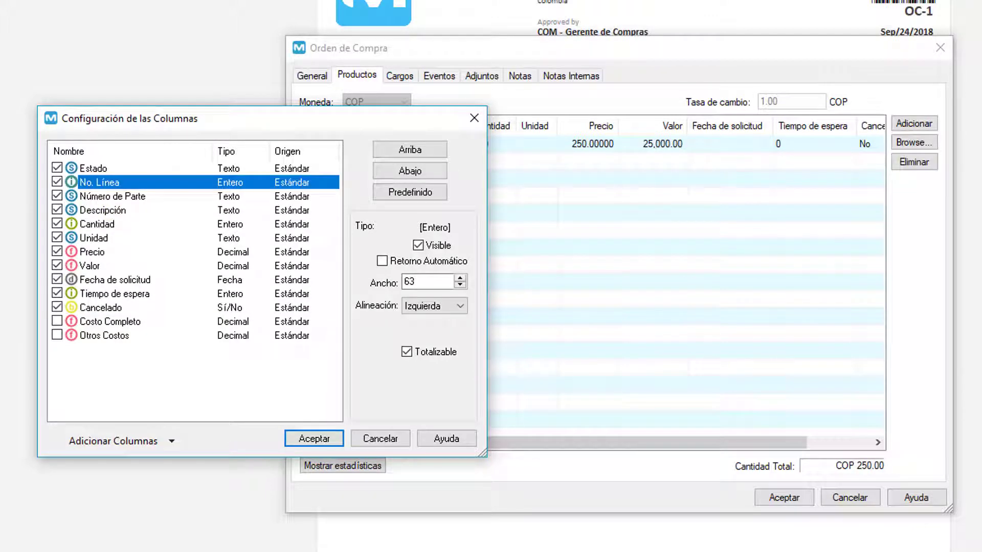
key(Return)
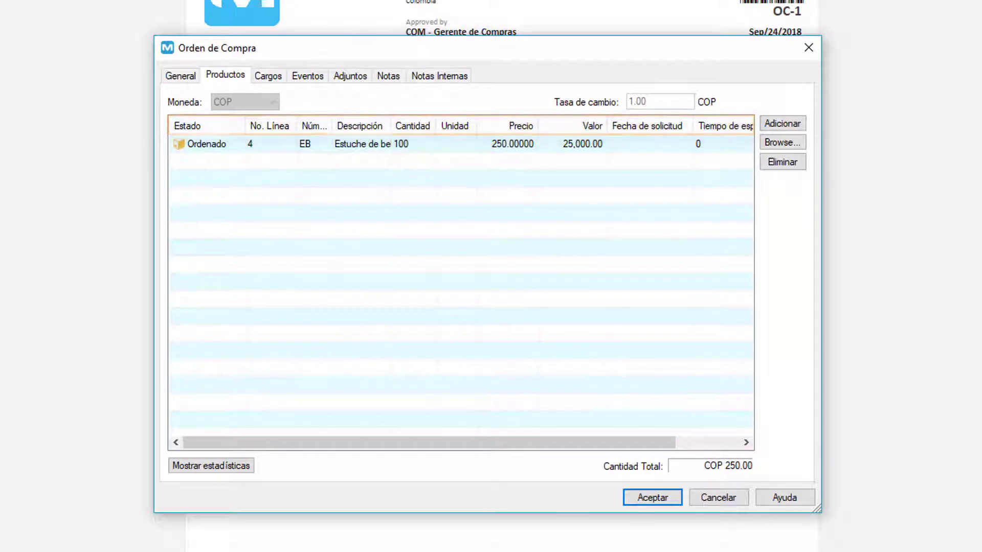
Review the order's charges, events, attachments and notes, and check the document's print and email options.
right_click(265, 147)
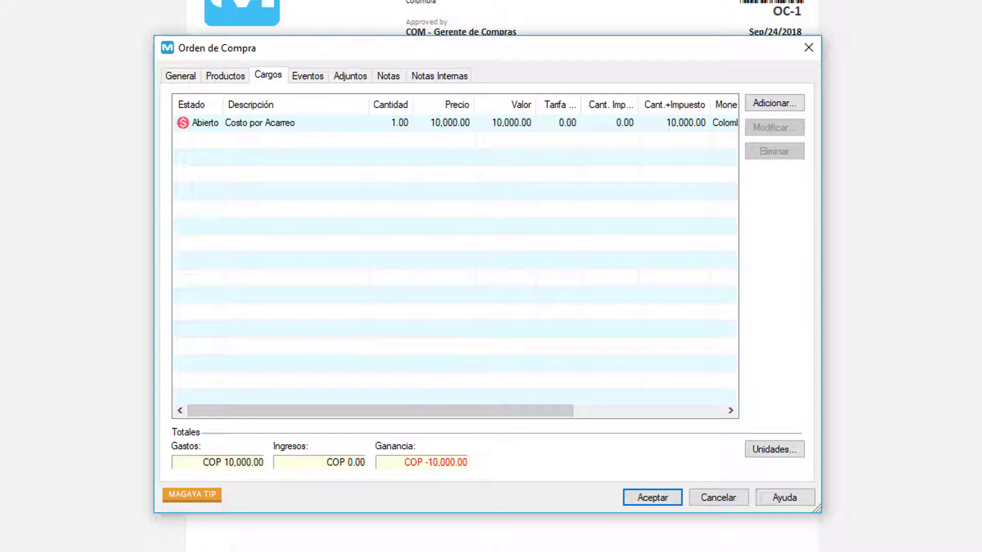
key(ctrl+Tab)
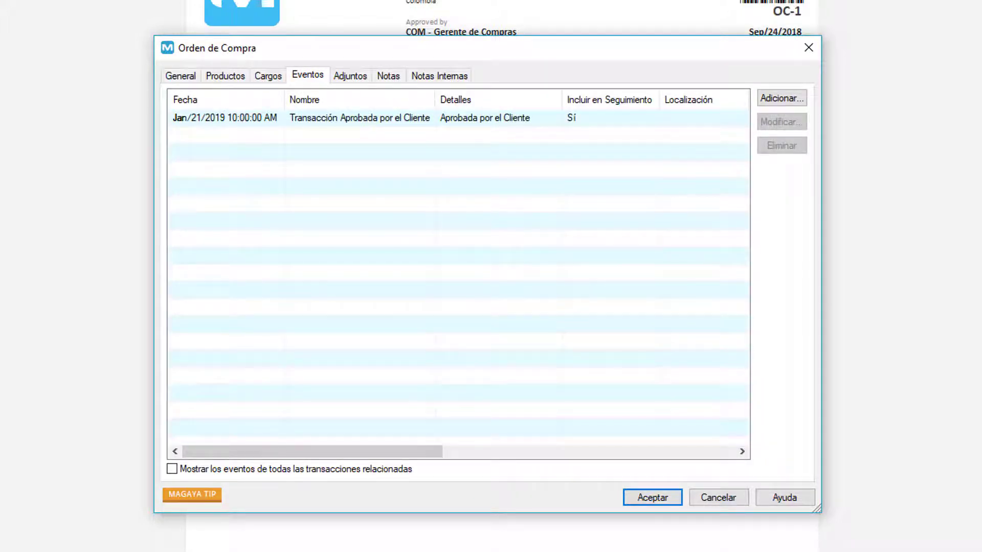
key(ctrl+Tab)
key(ctrl+Tab)
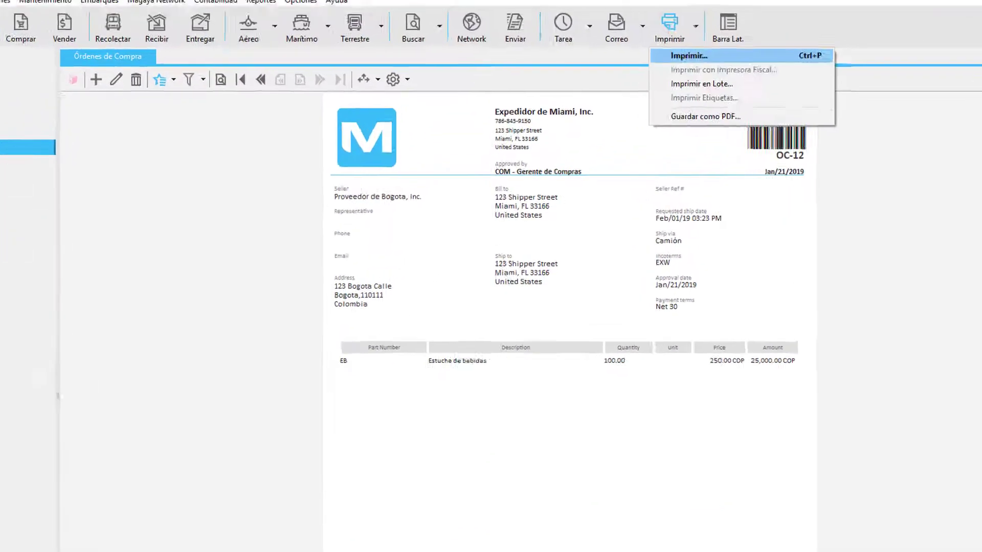
key(Left)
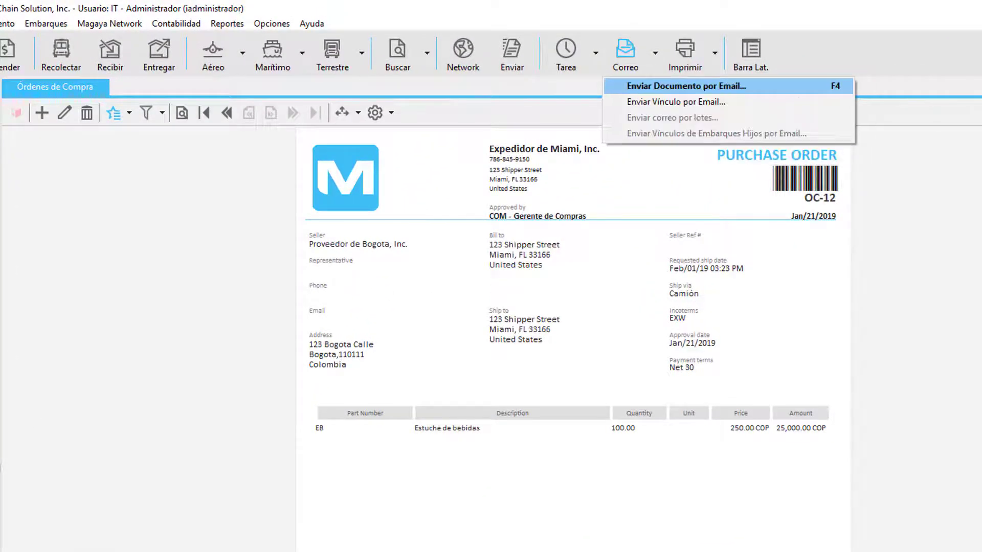
key(Escape)
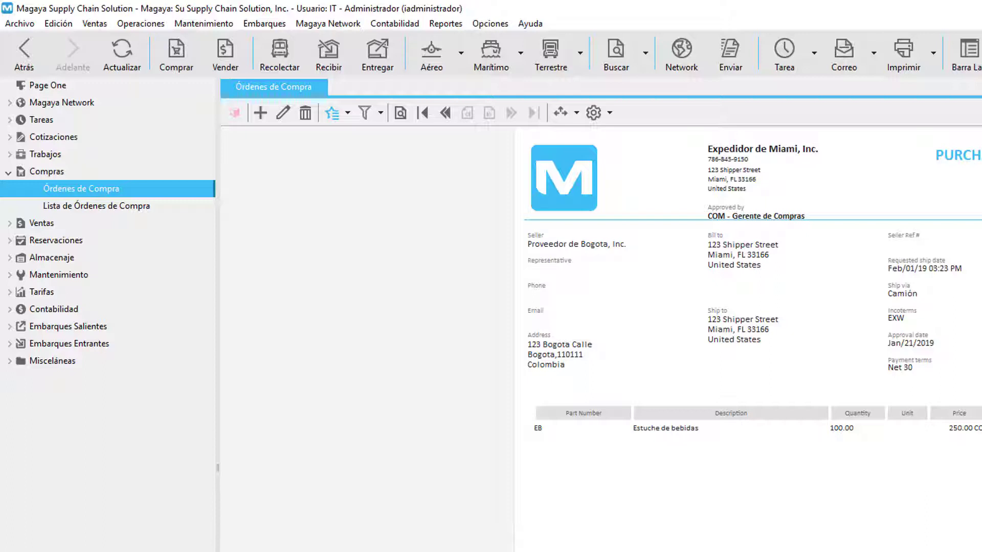
Create a warehouse receipt from the purchase order for a partial 50 pieces of Estuche de bebidas.
click(348, 115)
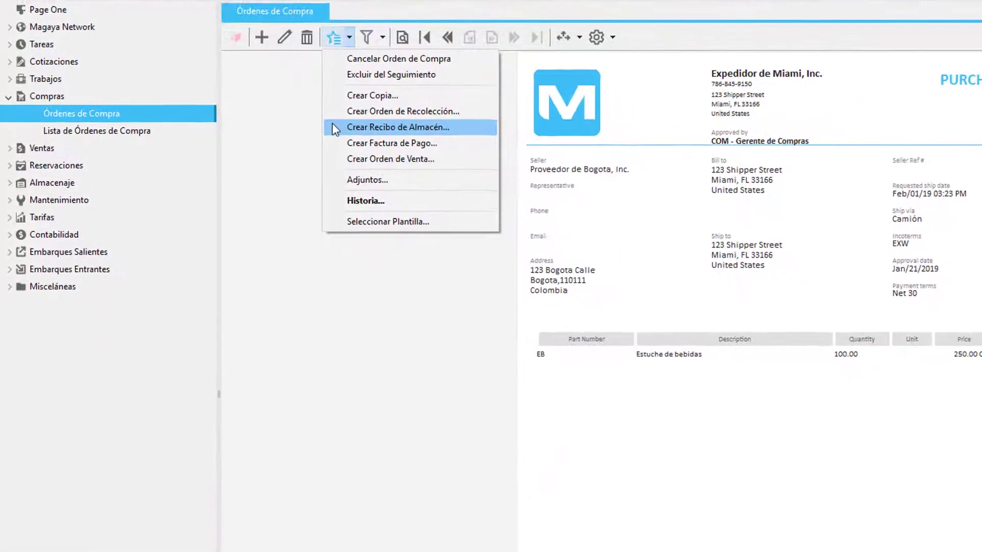
click(331, 123)
key(Return)
text(50)
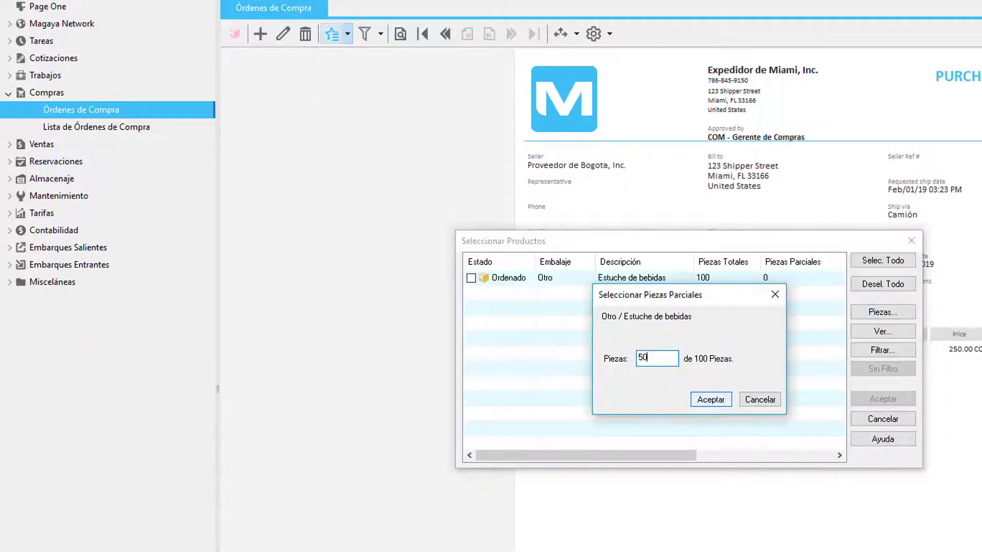
key(Return)
key(Return)
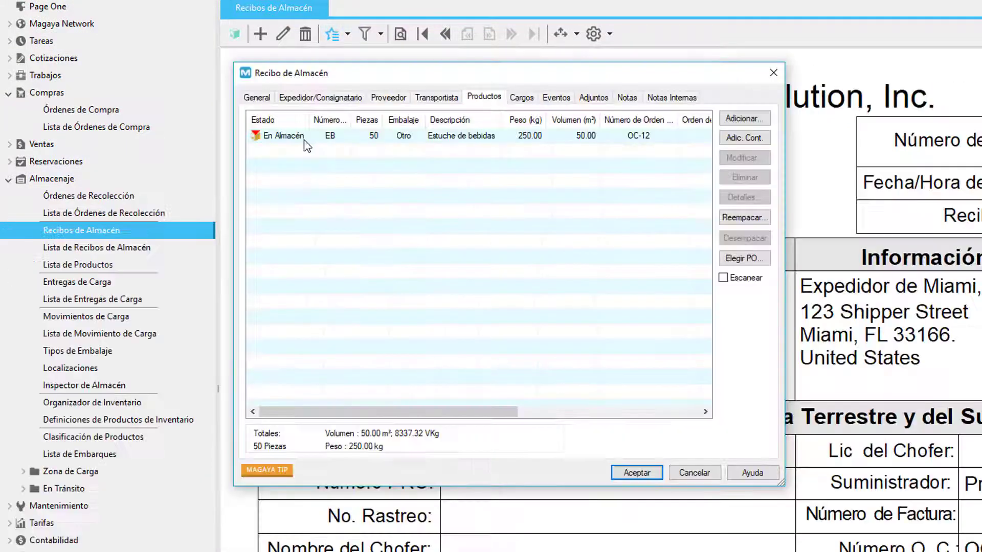
Check the received product's details and add the remaining 50 pieces of Estuche de bebidas from OC-12 to the receipt.
double_click(303, 140)
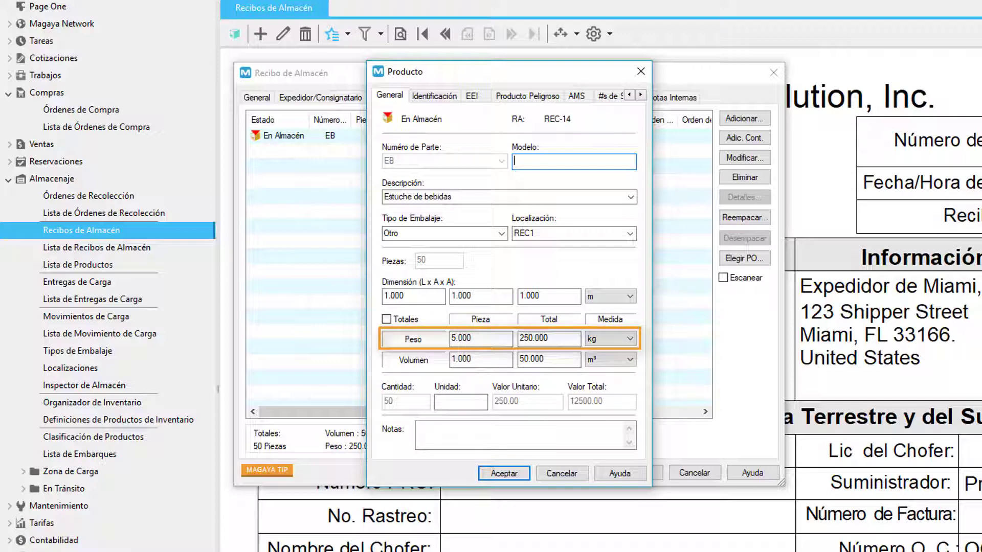
key(Return)
click(766, 260)
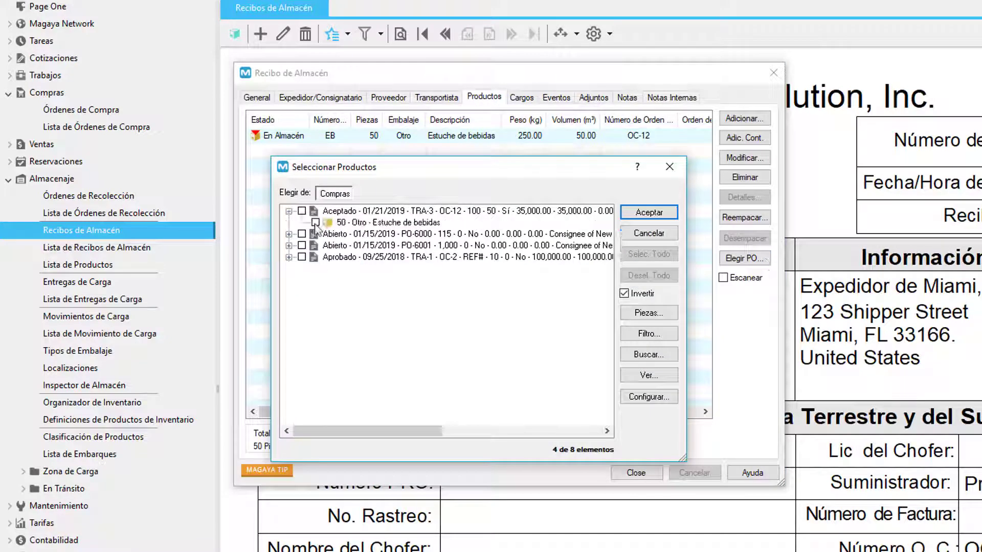
click(315, 223)
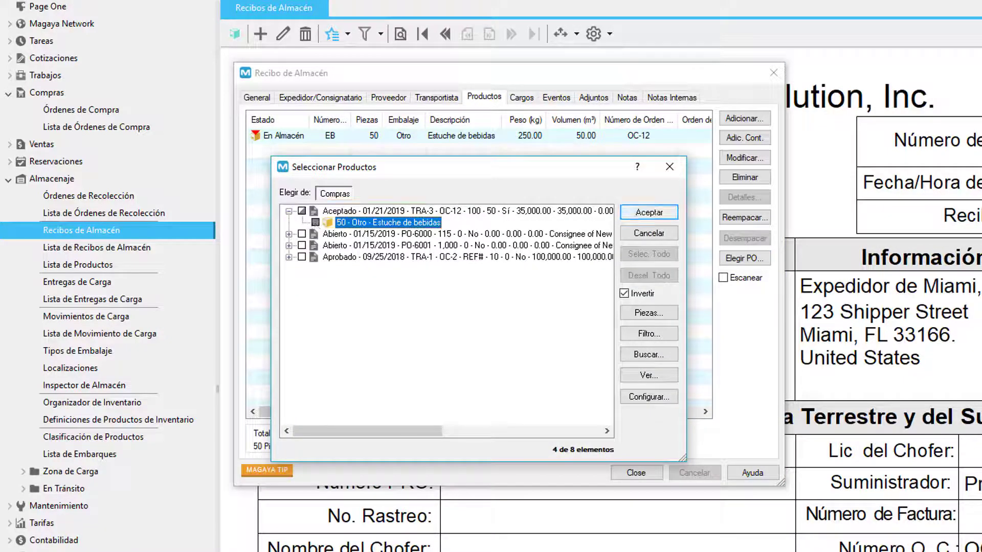
click(649, 211)
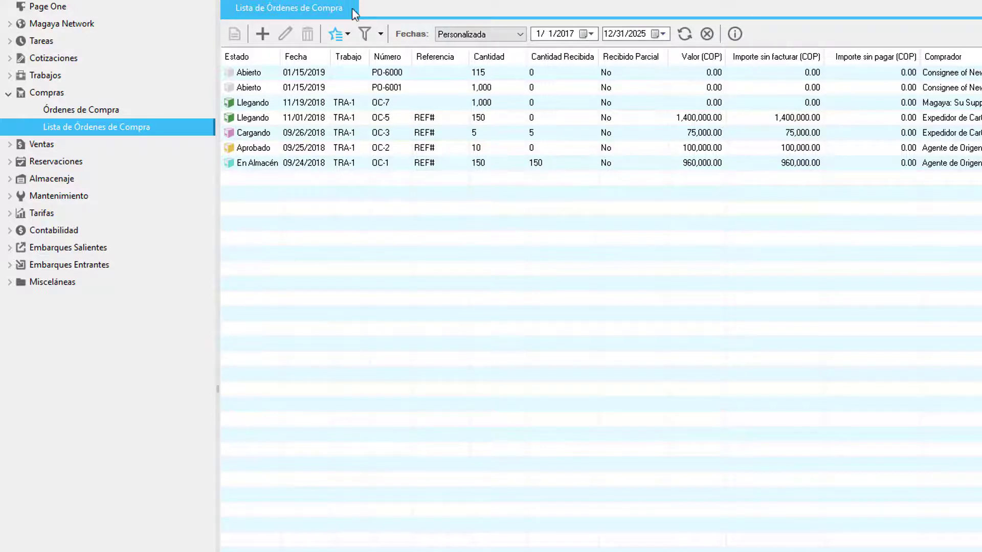
Generate the purchase order report grouped by supplier (Por Proveedor) from the purchase order list.
click(343, 33)
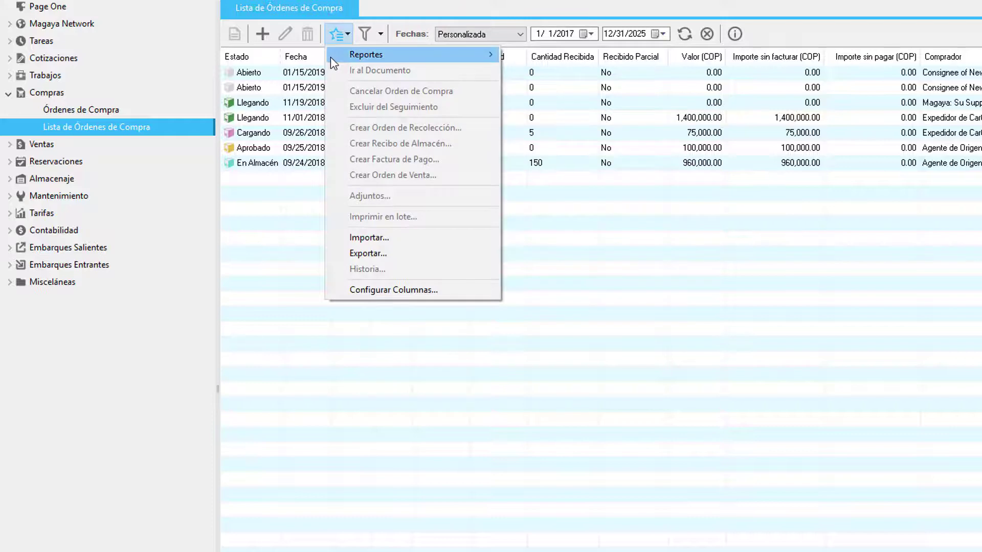
mouse_move(330, 57)
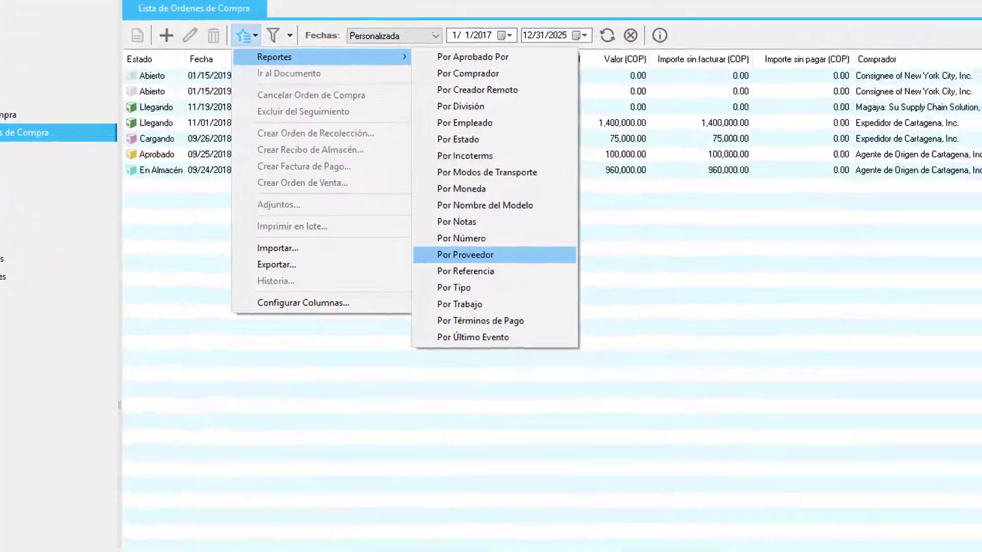
click(548, 244)
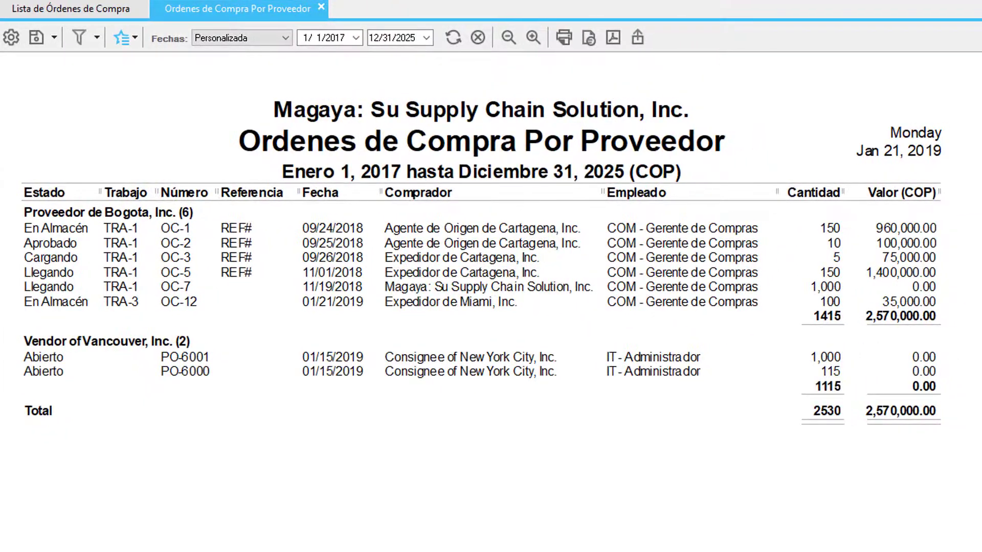
Examine the report's configuration for titles, summary display, fonts and number formats without changing it.
click(13, 49)
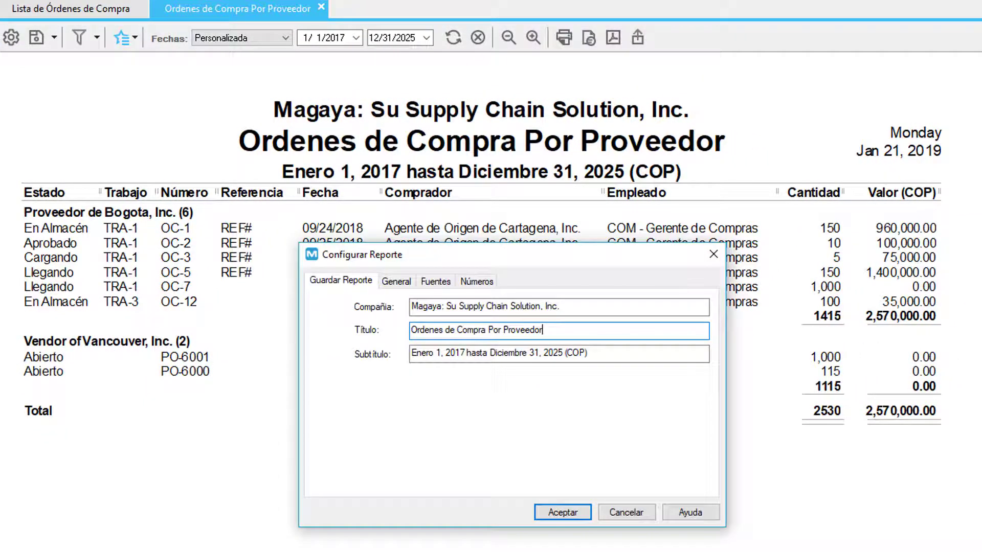
key(ctrl+Tab)
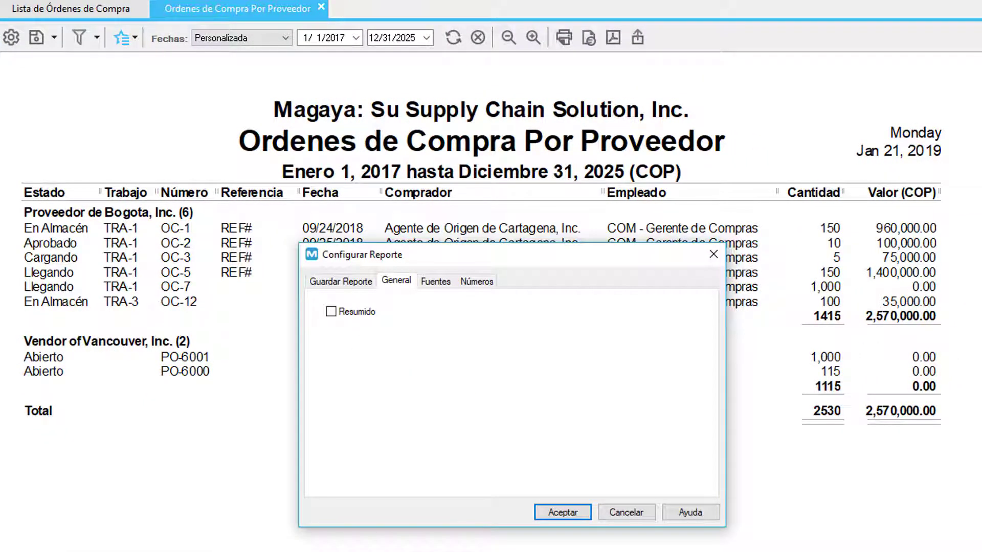
key(ctrl+Tab)
key(ctrl+Tab)
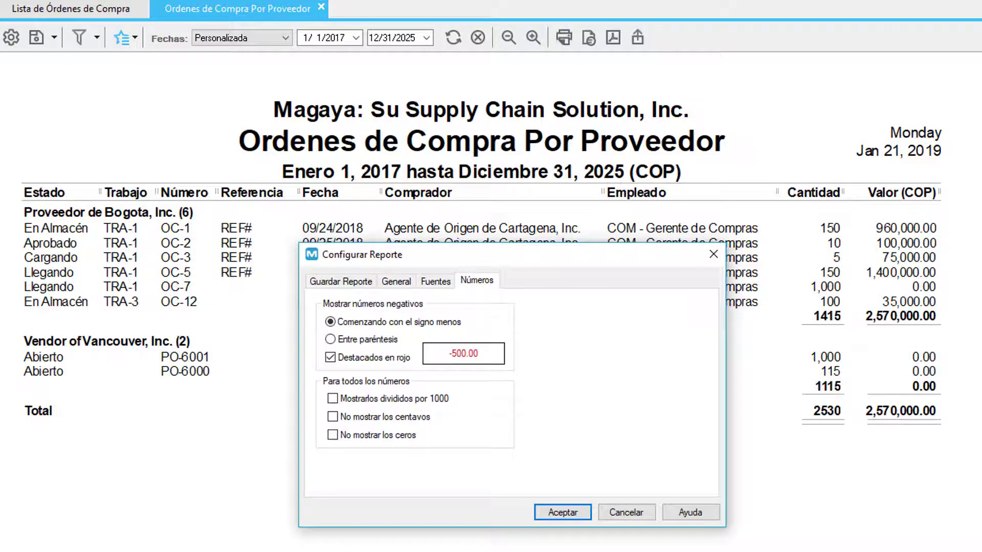
key(Escape)
Review the report's predefined date ranges and its column configuration.
click(287, 44)
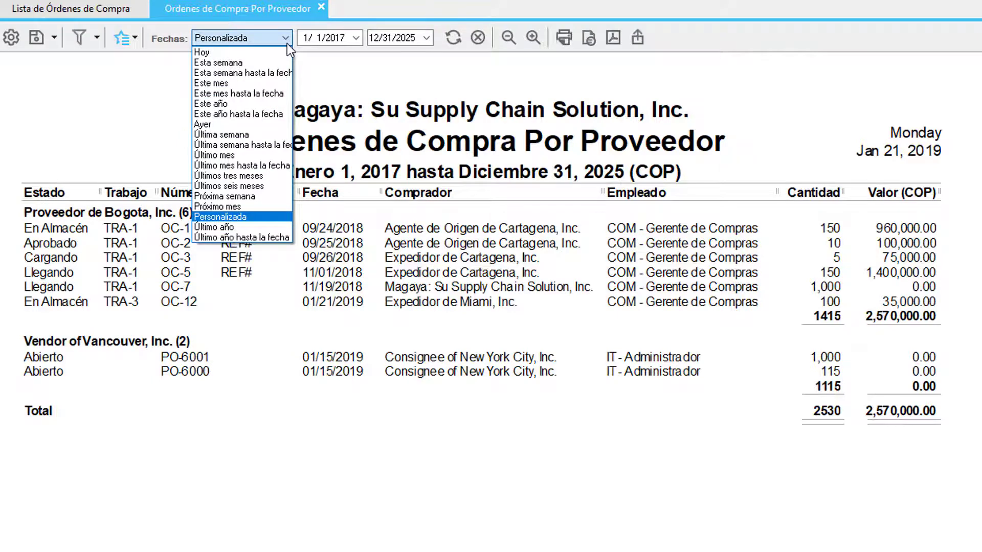
click(123, 37)
click(124, 96)
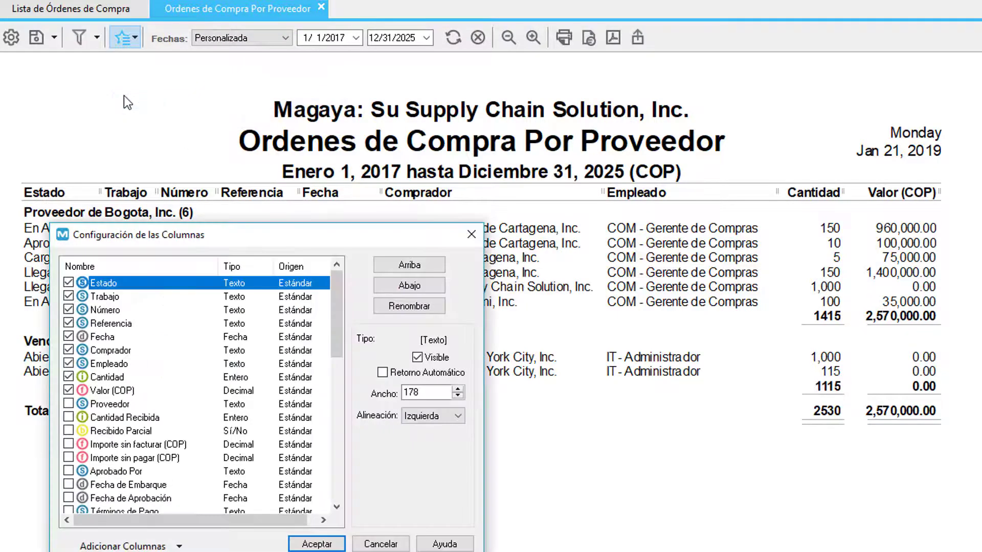
key(Escape)
Review the filter, save, print and email options available for the supplier report.
click(96, 39)
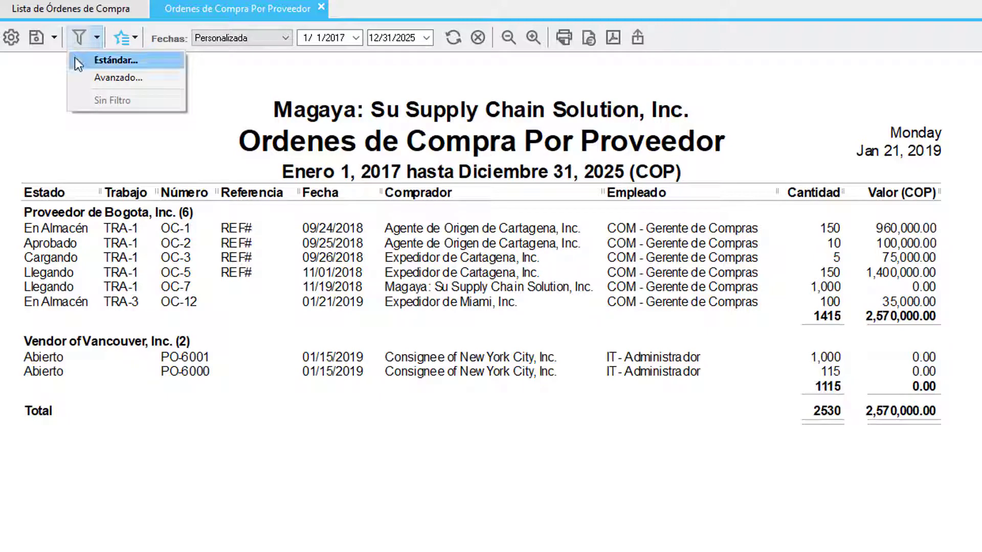
click(54, 44)
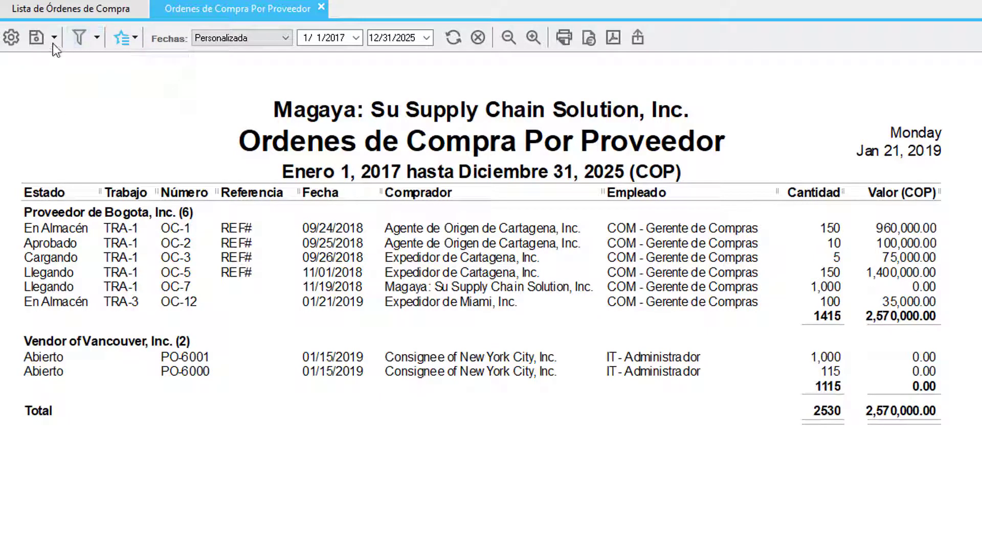
click(53, 44)
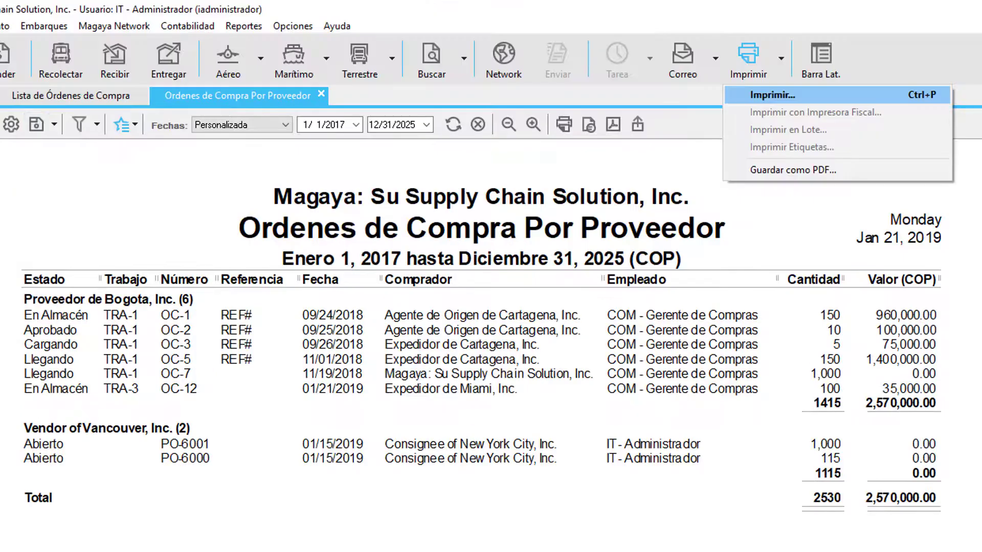
click(696, 83)
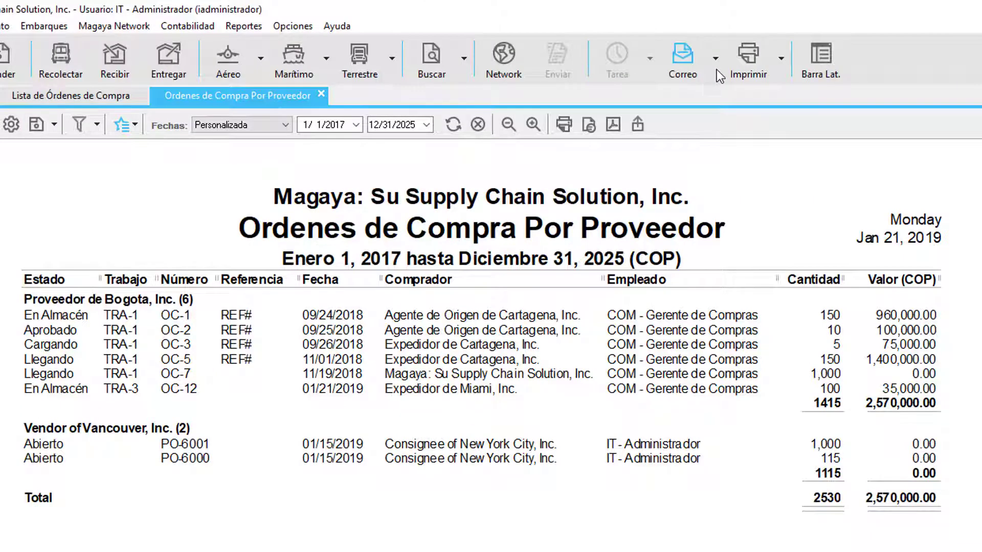
click(683, 64)
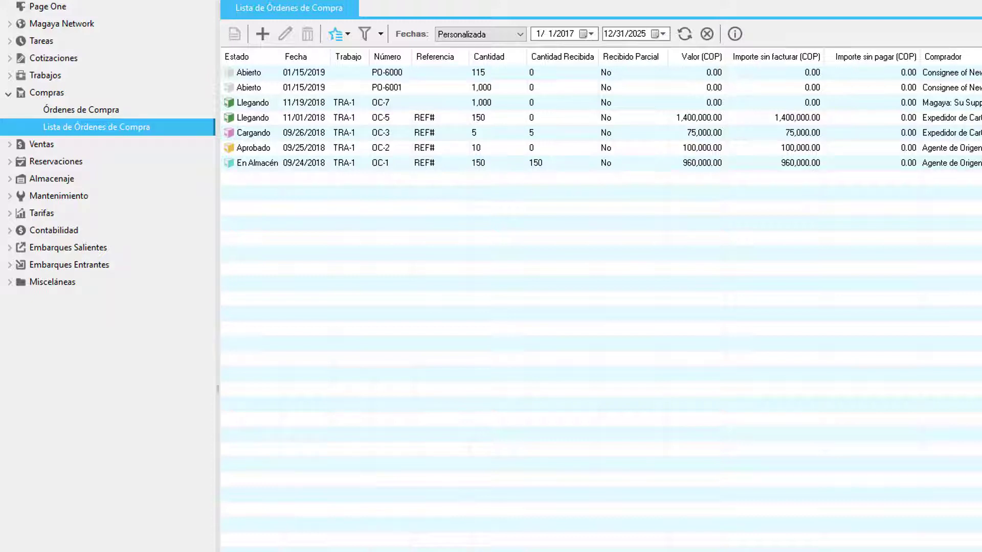
Review the column configuration and the predefined date ranges available for the purchase order list.
click(345, 34)
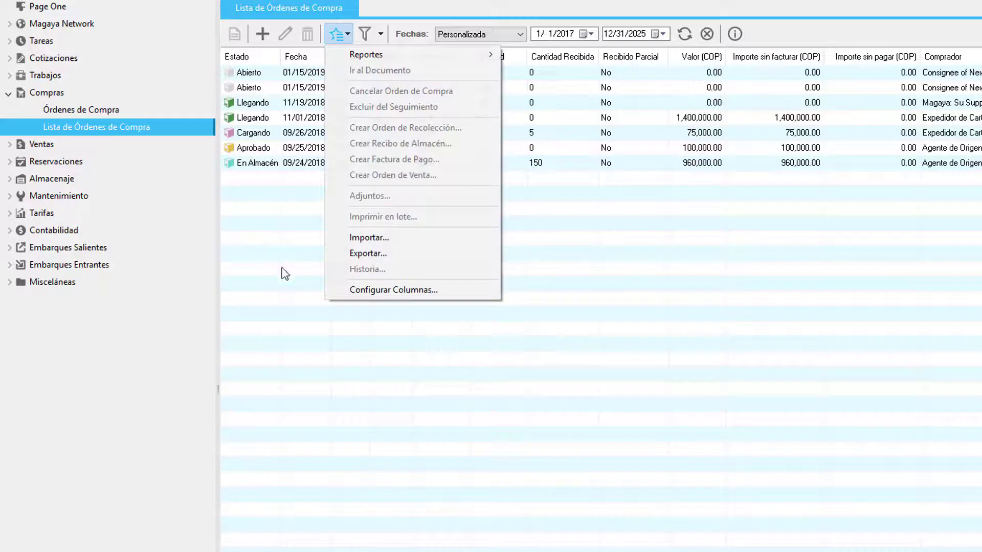
click(339, 290)
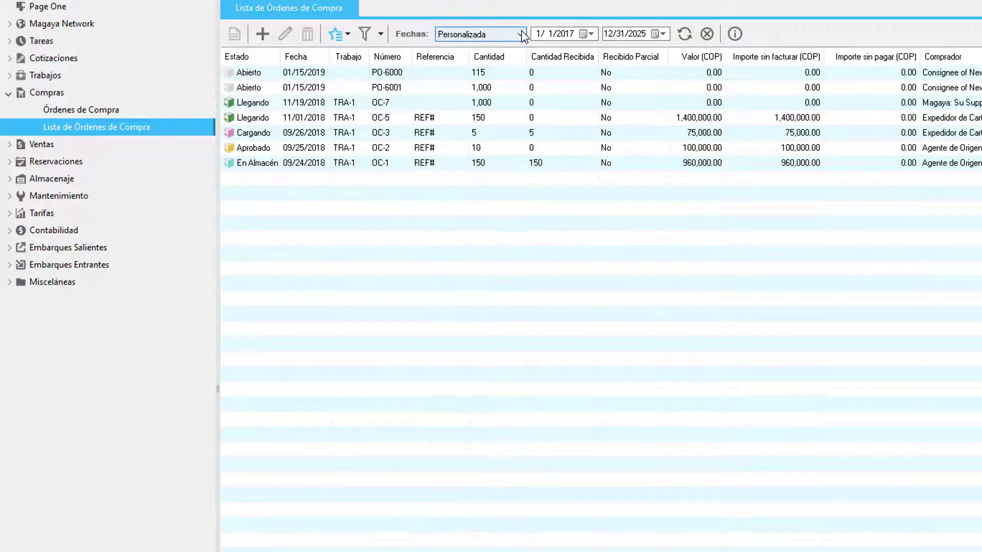
click(520, 34)
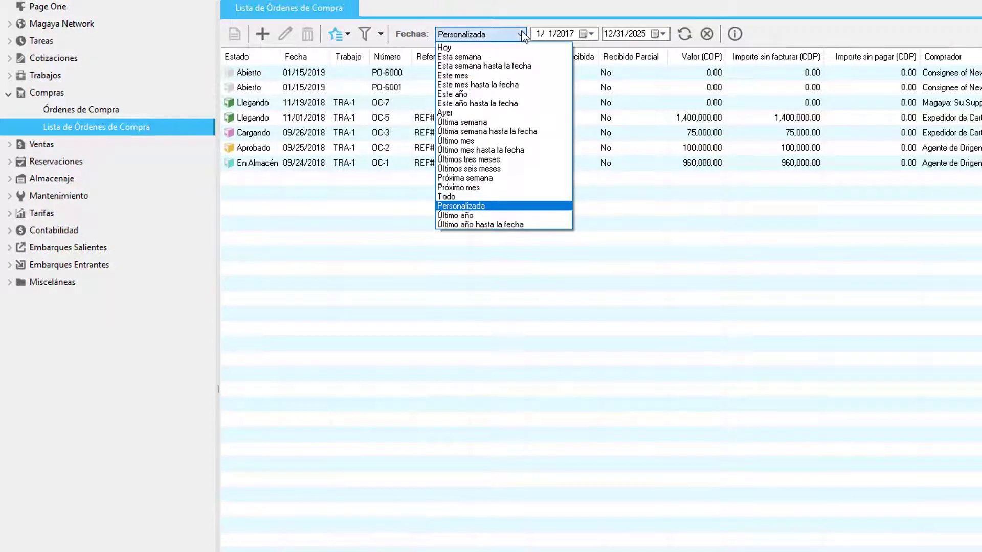
click(521, 35)
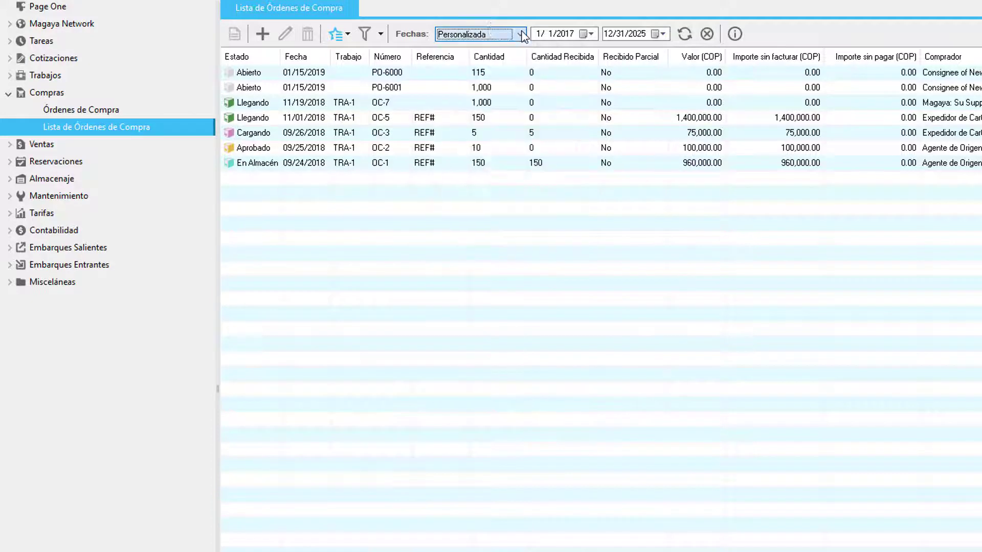
Examine the advanced filter's available fields and conditions for the purchase order list without adding any condition.
click(381, 34)
click(364, 72)
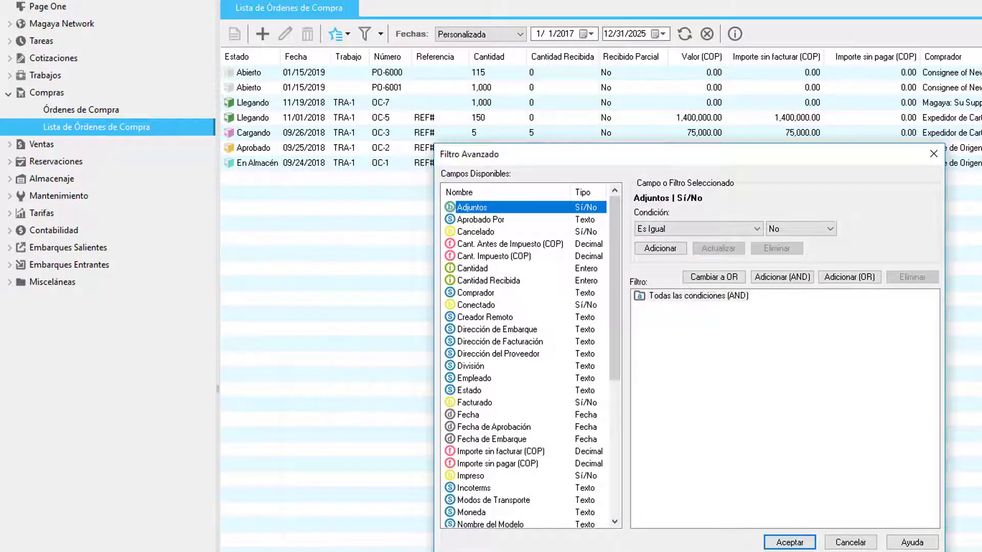
key(Return)
Save the current purchase order list view as a custom view named "Orden de Compras", including its date range.
click(965, 34)
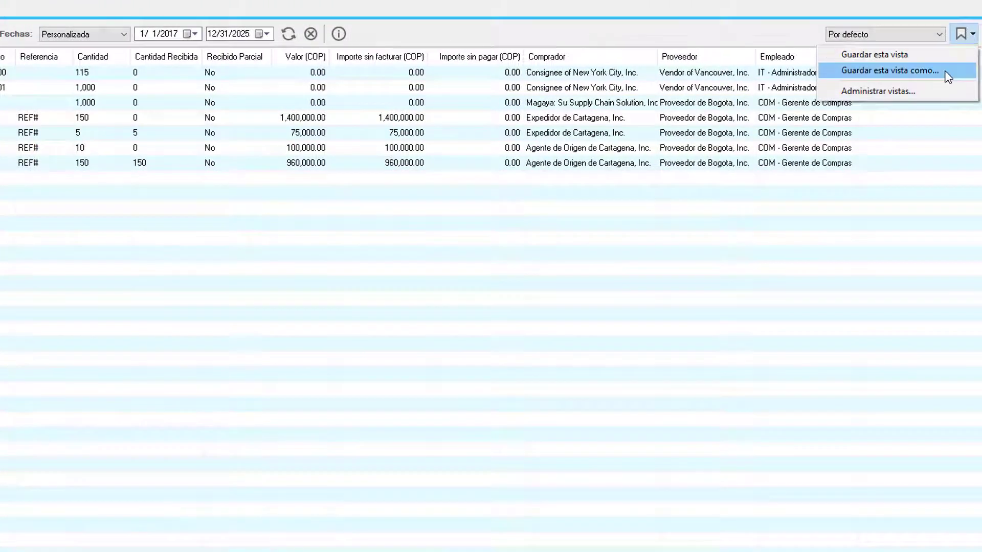
click(890, 71)
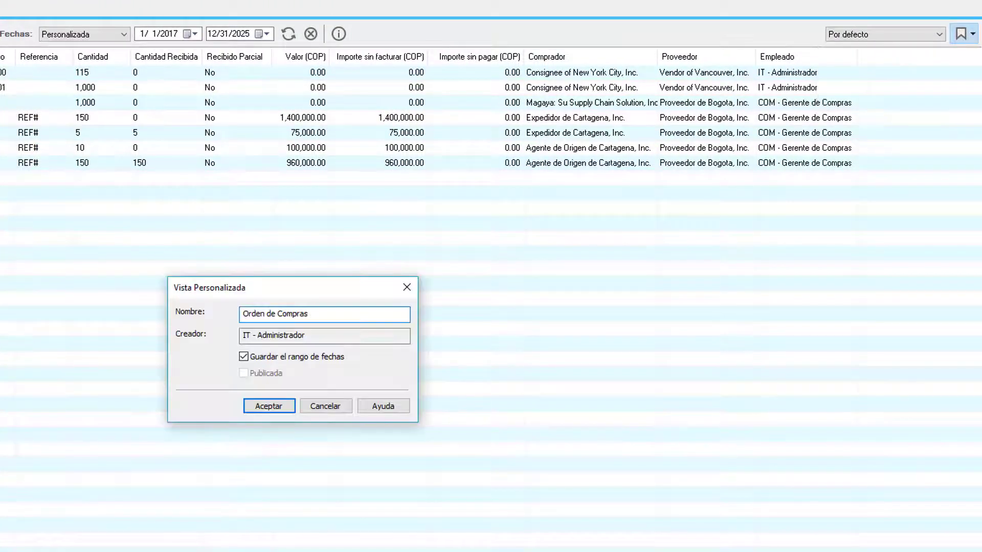